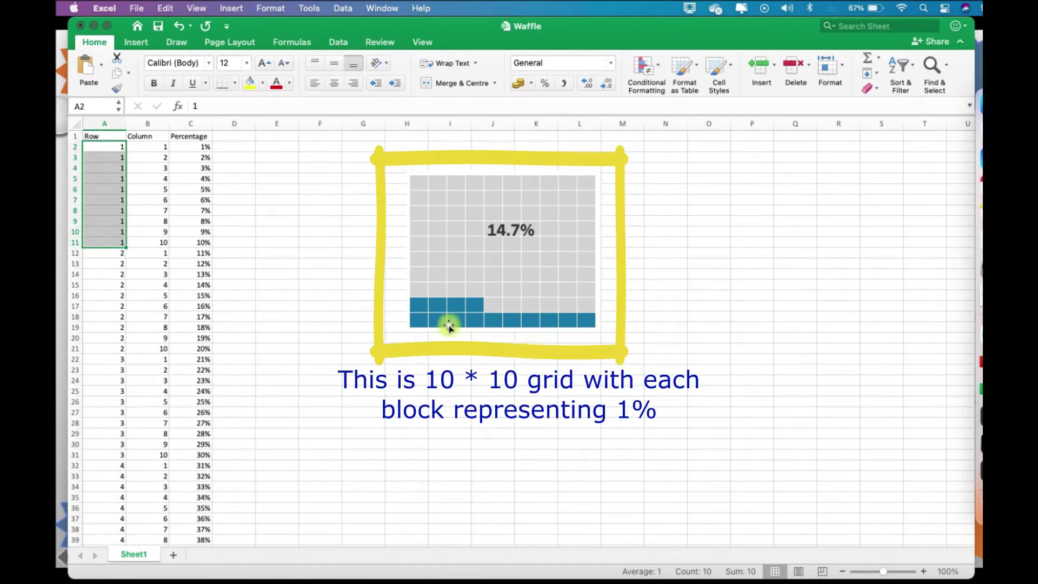
Step: Examine the Row, Column and Percentage data in the Waffle workbook against the 10 by 10 sample grid
{"action": "left_click", "coordinate": [313, 209]}
{"action": "left_click_drag", "start_coordinate": [104, 124], "coordinate": [216, 132]}
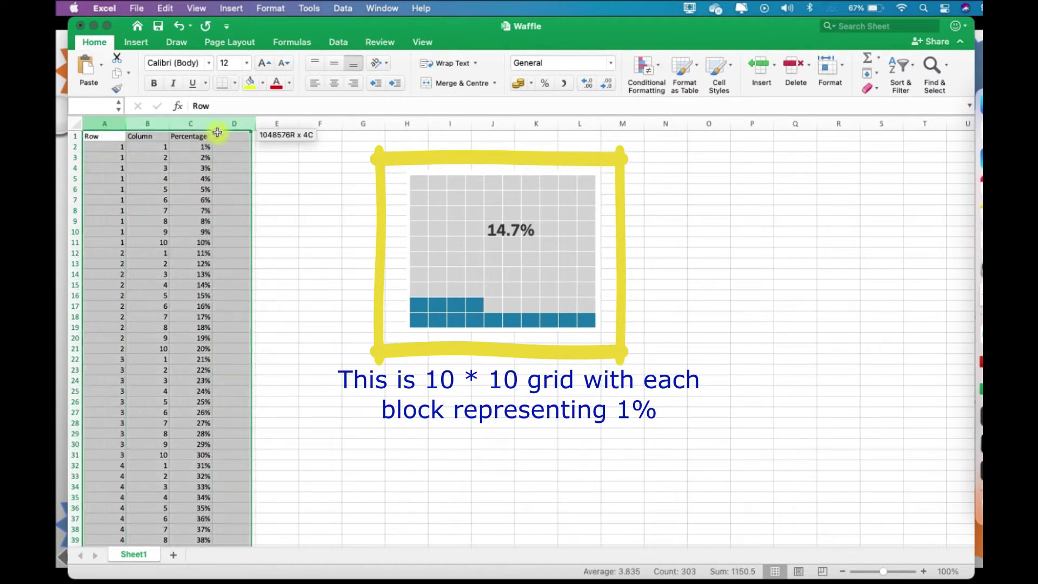
{"action": "left_click", "coordinate": [109, 138]}
{"action": "left_click", "coordinate": [143, 136]}
{"action": "left_click", "coordinate": [183, 137]}
{"action": "left_click", "coordinate": [102, 148]}
{"action": "left_click", "coordinate": [137, 146]}
{"action": "left_click_drag", "start_coordinate": [115, 147], "coordinate": [131, 146]}
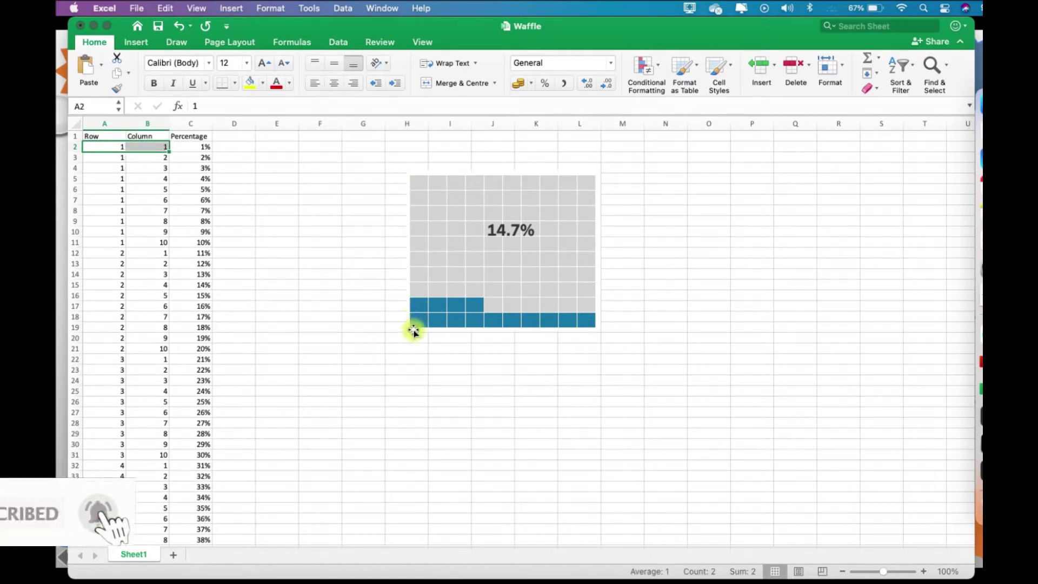
{"action": "left_click", "coordinate": [191, 147]}
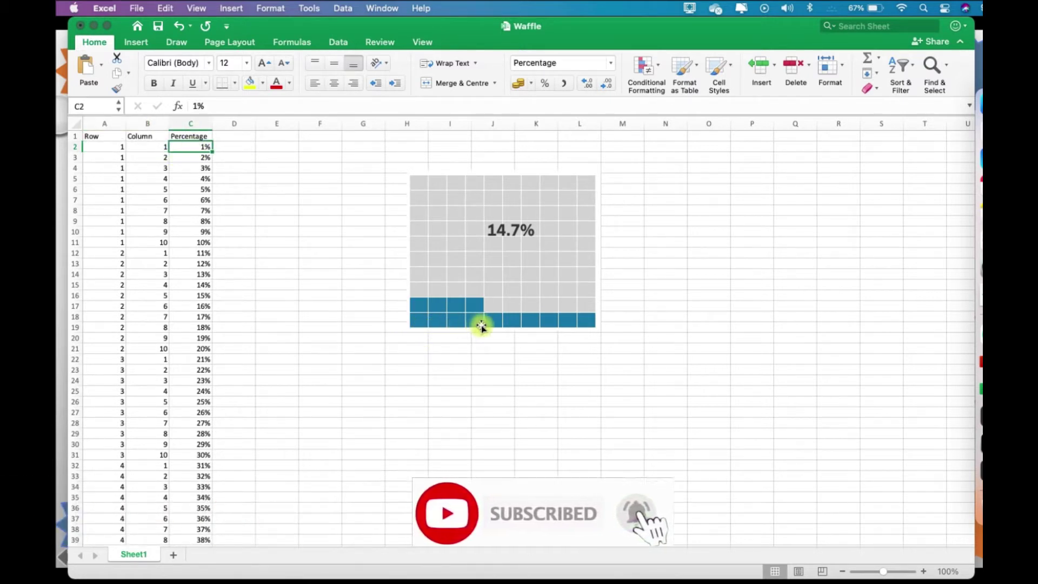
{"action": "left_click_drag", "start_coordinate": [112, 137], "coordinate": [202, 525]}
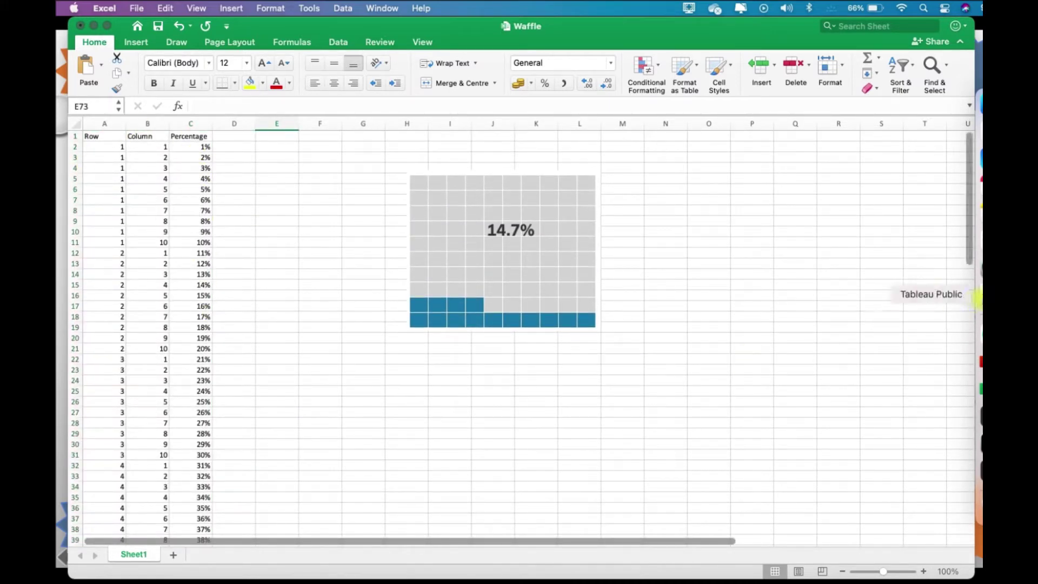
Step: Switch to Tableau Public, connect to the Excel file Waffle.xlsx from the Desktop, and open worksheet Sheet 1
{"action": "left_click", "coordinate": [980, 299]}
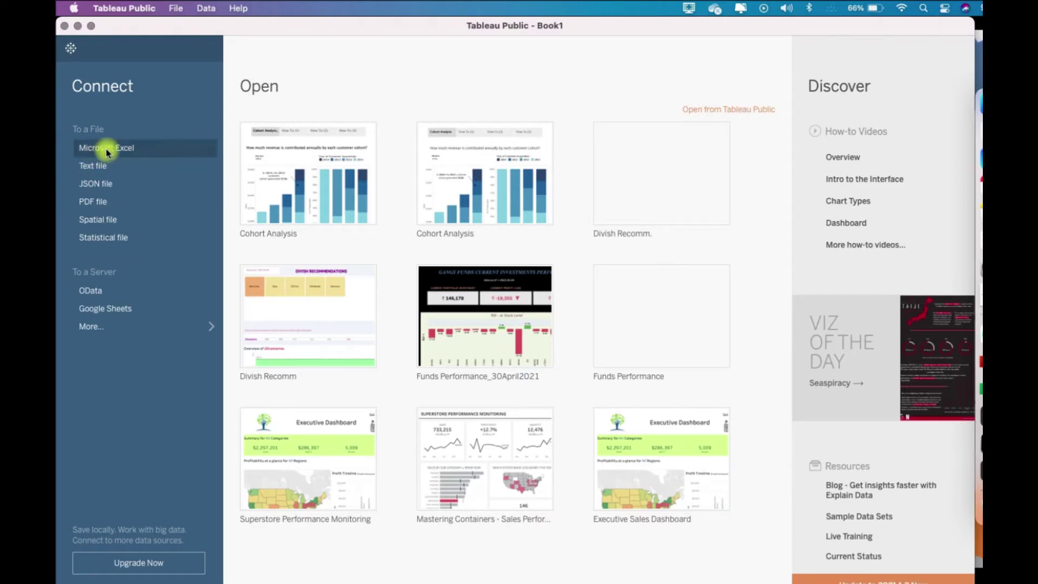
{"action": "left_click", "coordinate": [173, 148]}
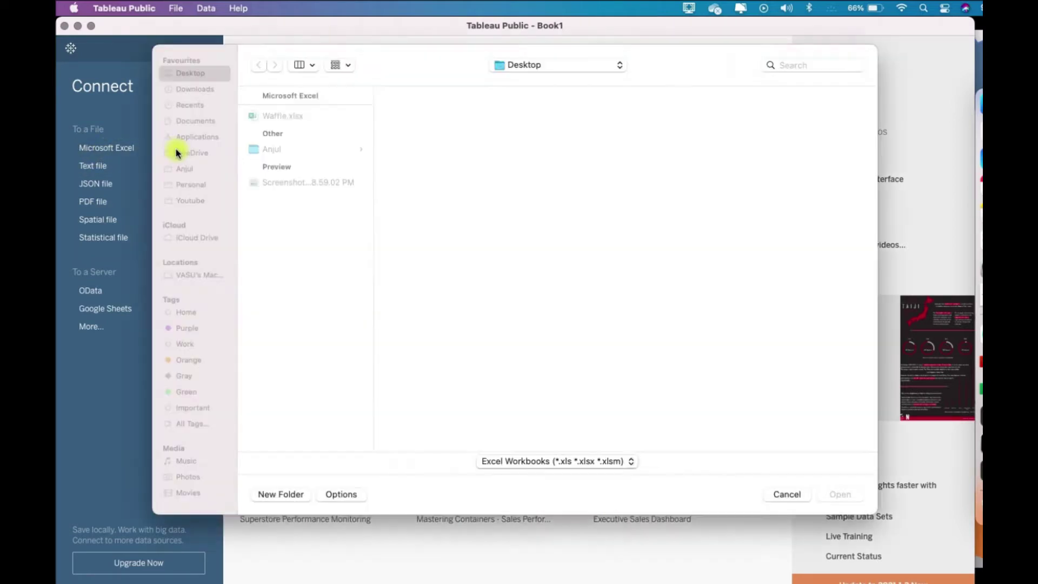
{"action": "double_click", "coordinate": [309, 128]}
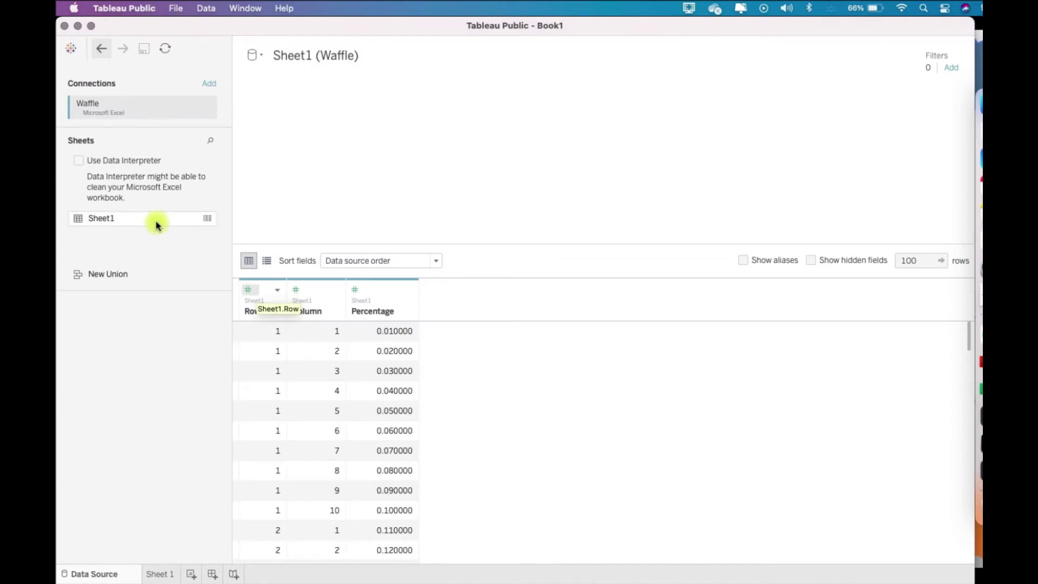
{"action": "left_click", "coordinate": [160, 573]}
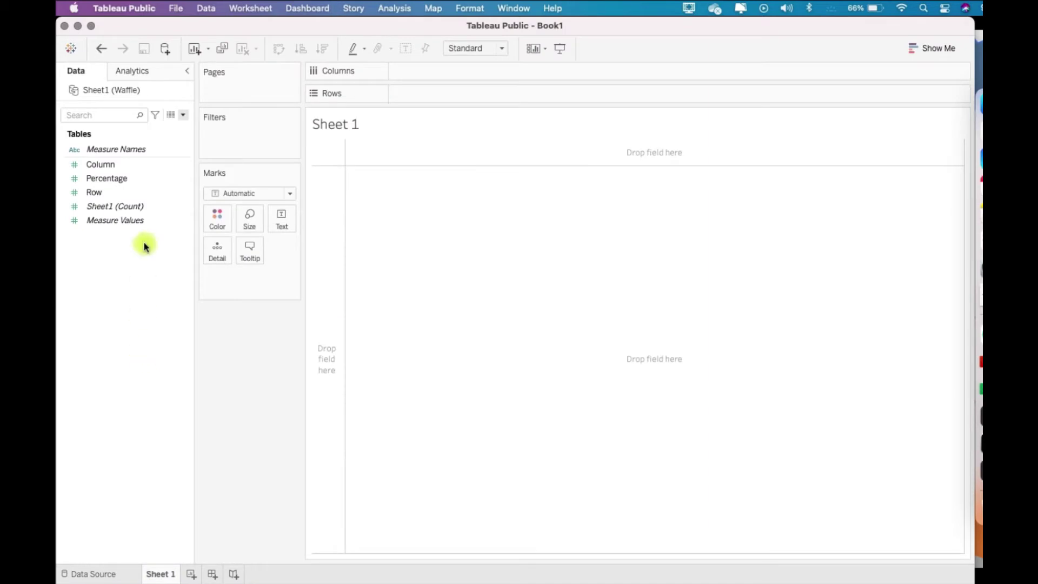
Step: Convert the Column and Row fields to dimensions, and place Column on the Columns shelf and Row on the Rows shelf
{"action": "left_click", "coordinate": [114, 177]}
{"action": "left_click", "coordinate": [102, 165]}
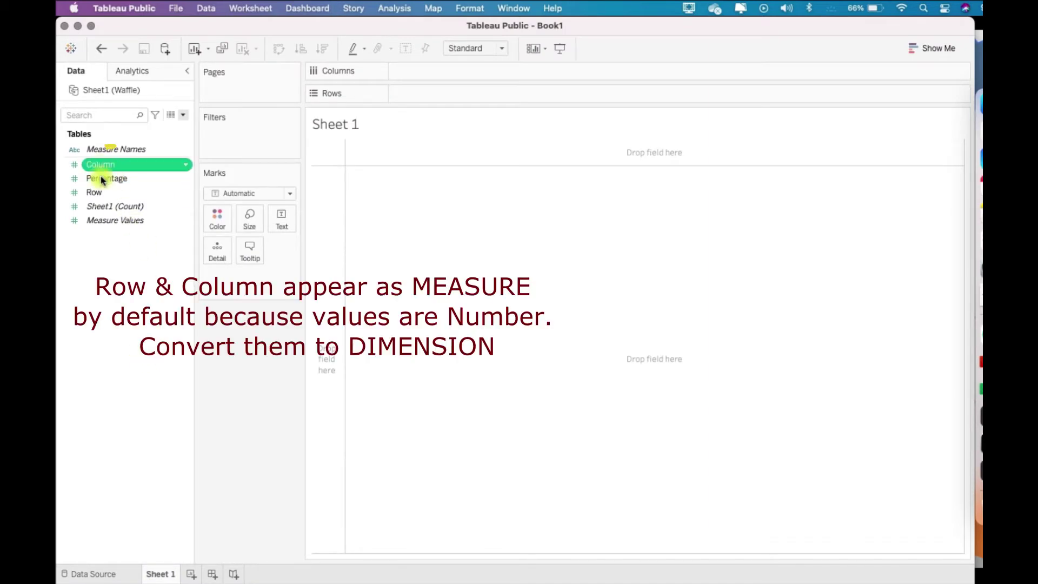
{"action": "left_click", "coordinate": [99, 191], "text": "super"}
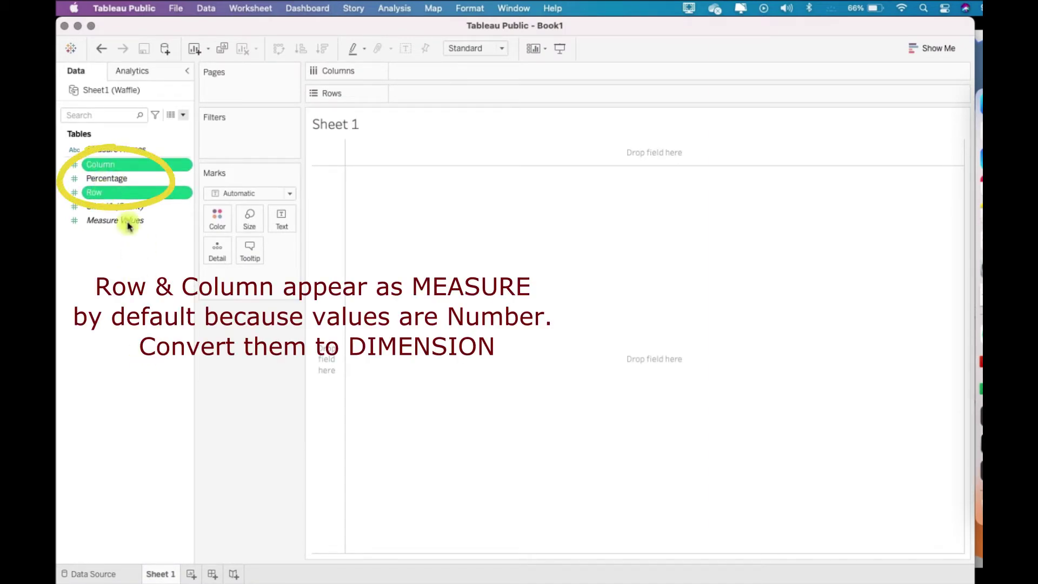
{"action": "right_click", "coordinate": [170, 195]}
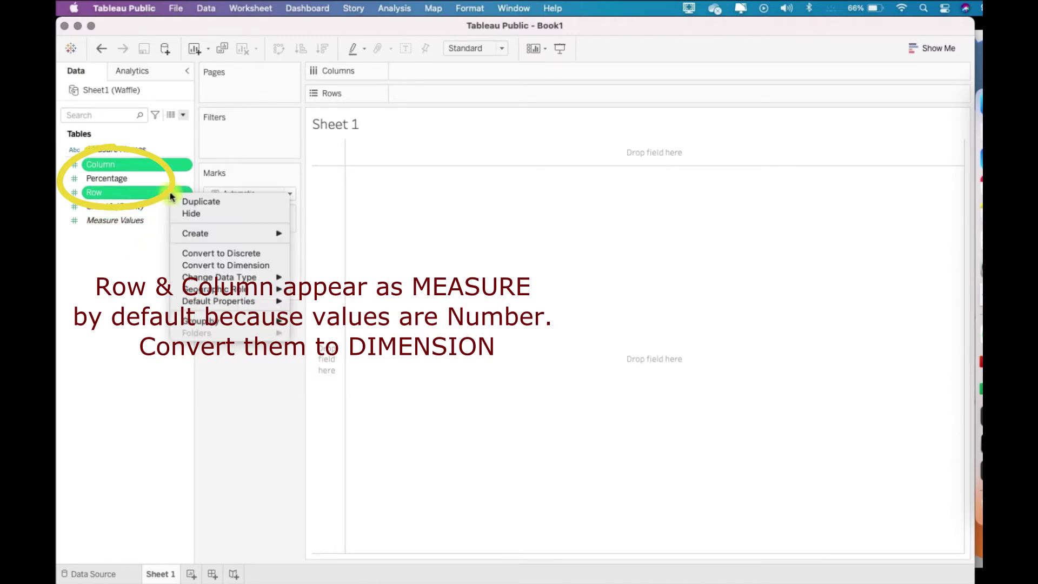
{"action": "left_click", "coordinate": [277, 267]}
{"action": "left_click", "coordinate": [114, 152]}
{"action": "mouse_move", "coordinate": [95, 150]}
{"action": "left_mouse_down"}
{"action": "mouse_move", "coordinate": [403, 71]}
{"action": "mouse_move", "coordinate": [104, 162]}
{"action": "mouse_move", "coordinate": [401, 97]}
{"action": "left_mouse_up"}
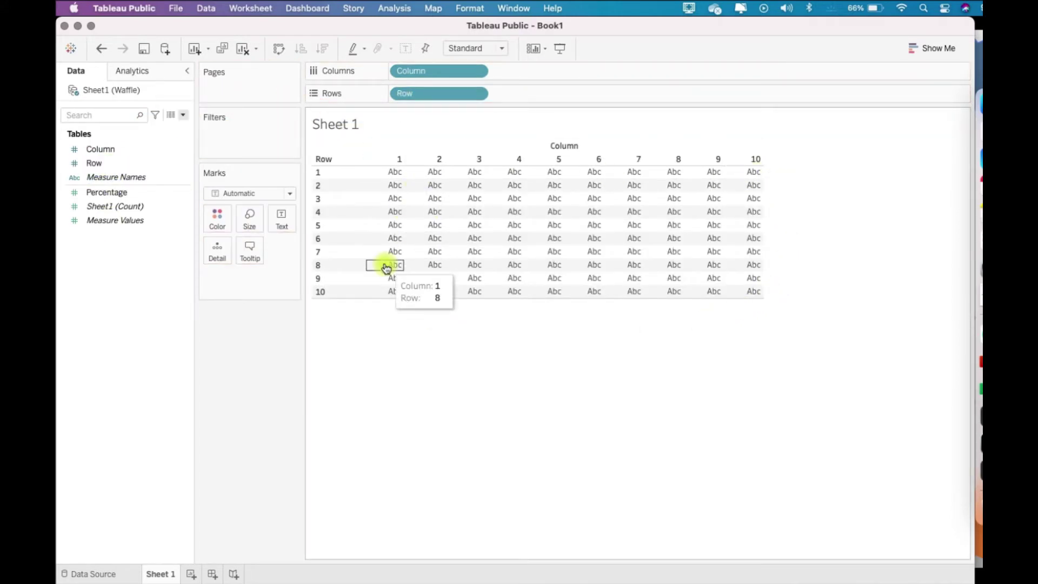
Step: Set the Percentage field's default number format to Percentage with fewer than two decimal places
{"action": "right_click", "coordinate": [183, 197]}
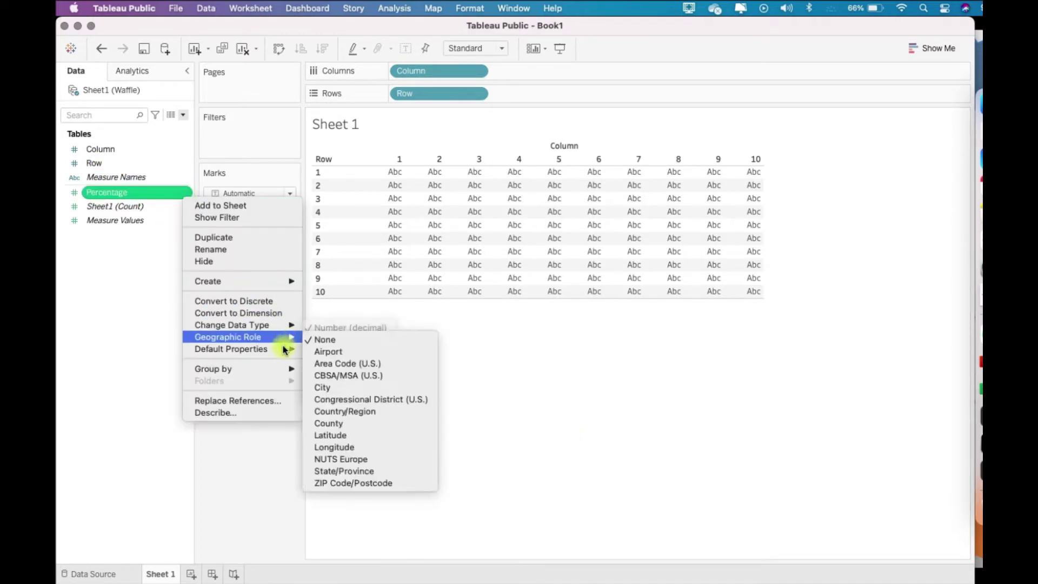
{"action": "mouse_move", "coordinate": [283, 349]}
{"action": "left_click", "coordinate": [355, 374]}
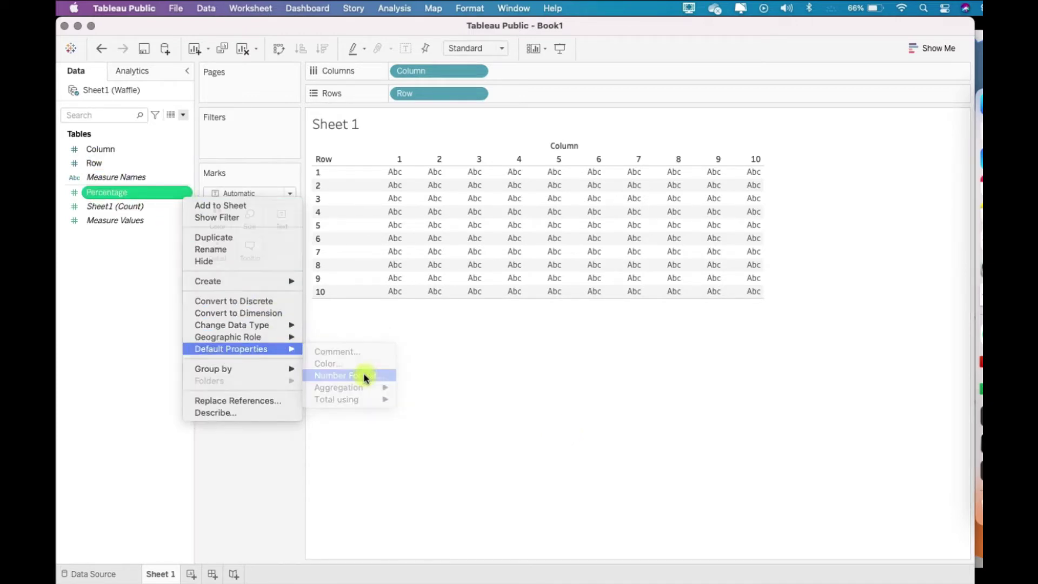
{"action": "left_click", "coordinate": [423, 303]}
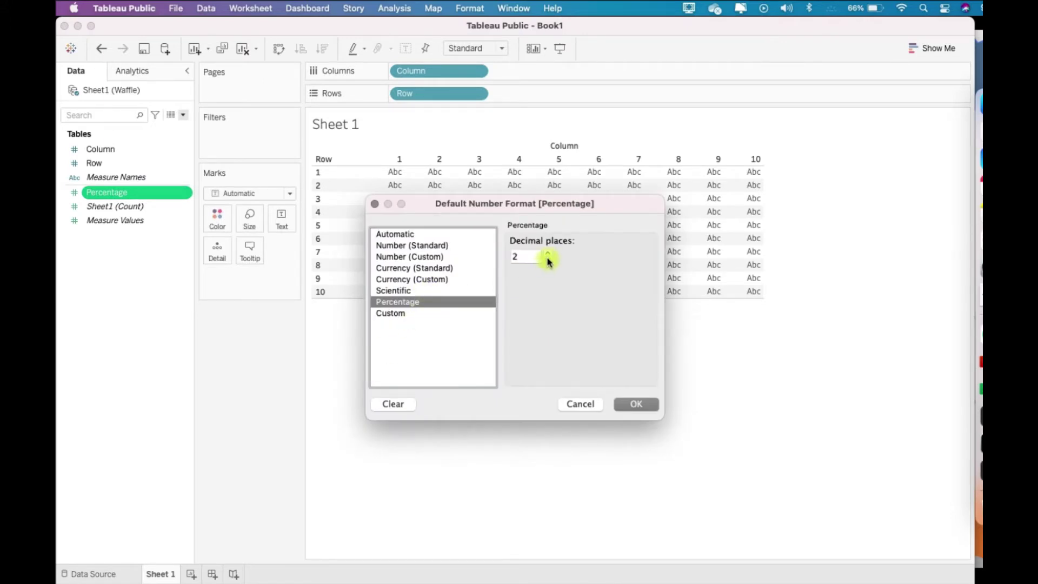
{"action": "left_click", "coordinate": [548, 261]}
{"action": "left_click", "coordinate": [637, 405]}
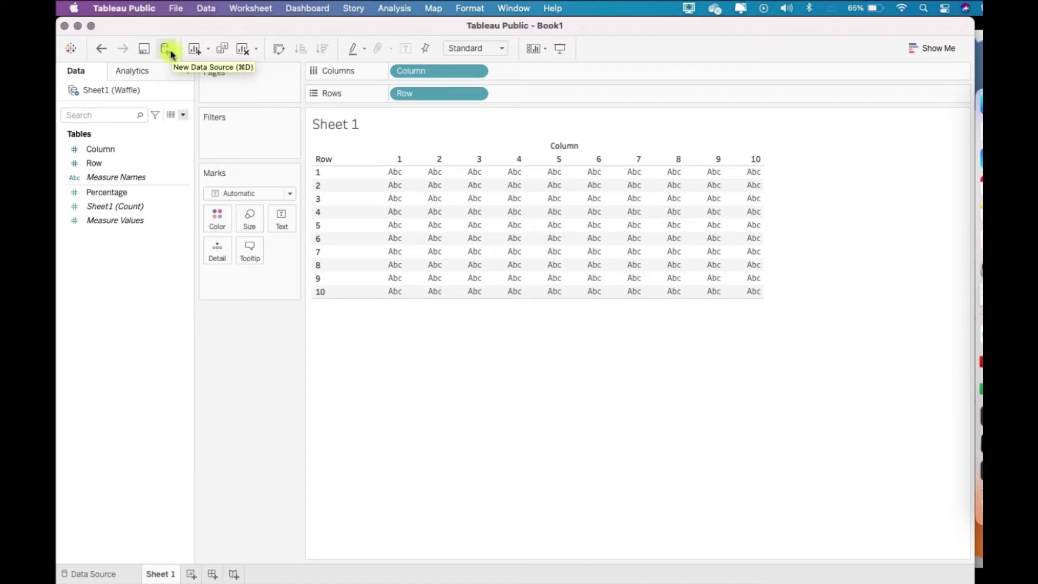
Step: Add Superstore.xlsx as a second data source using its Orders table, and return to worksheet Sheet 1
{"action": "left_click", "coordinate": [168, 50]}
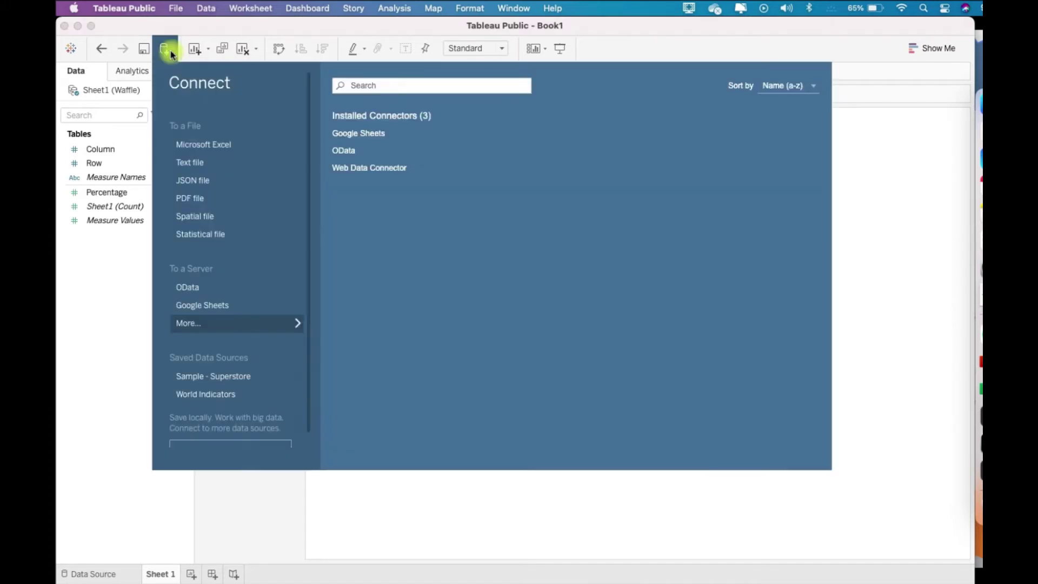
{"action": "left_click", "coordinate": [233, 148]}
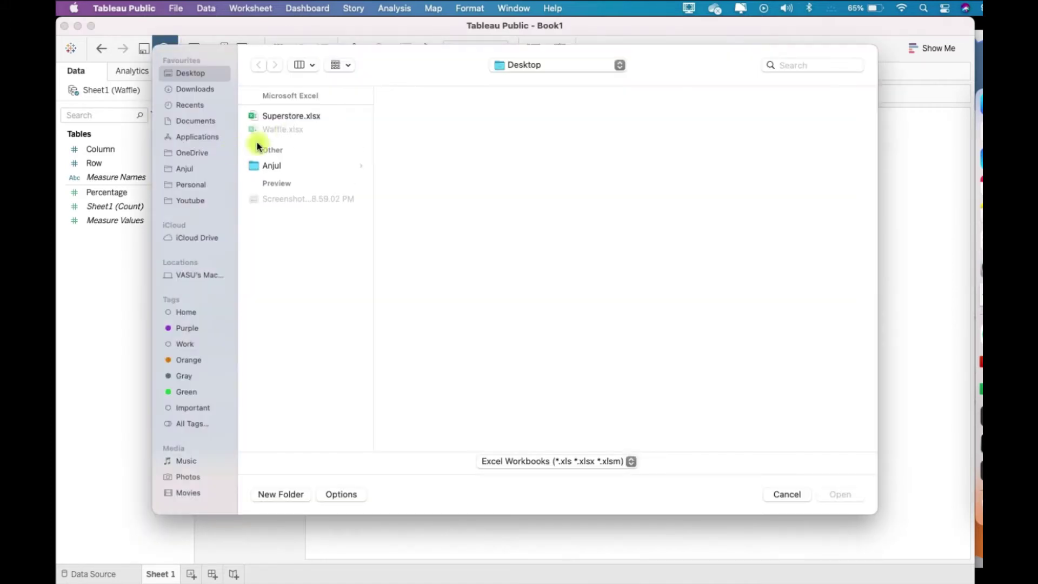
{"action": "double_click", "coordinate": [288, 115]}
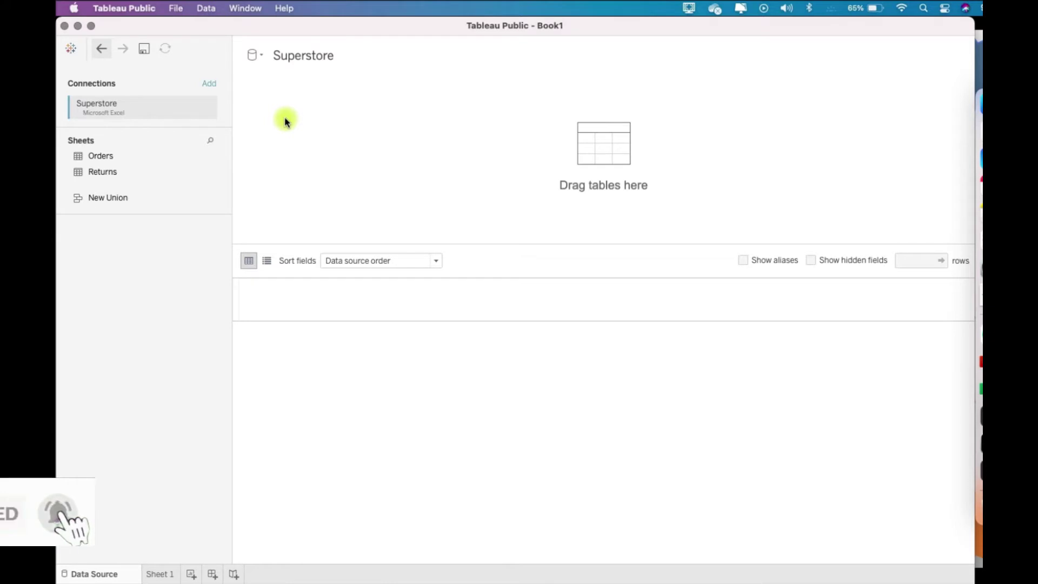
{"action": "left_click", "coordinate": [132, 157]}
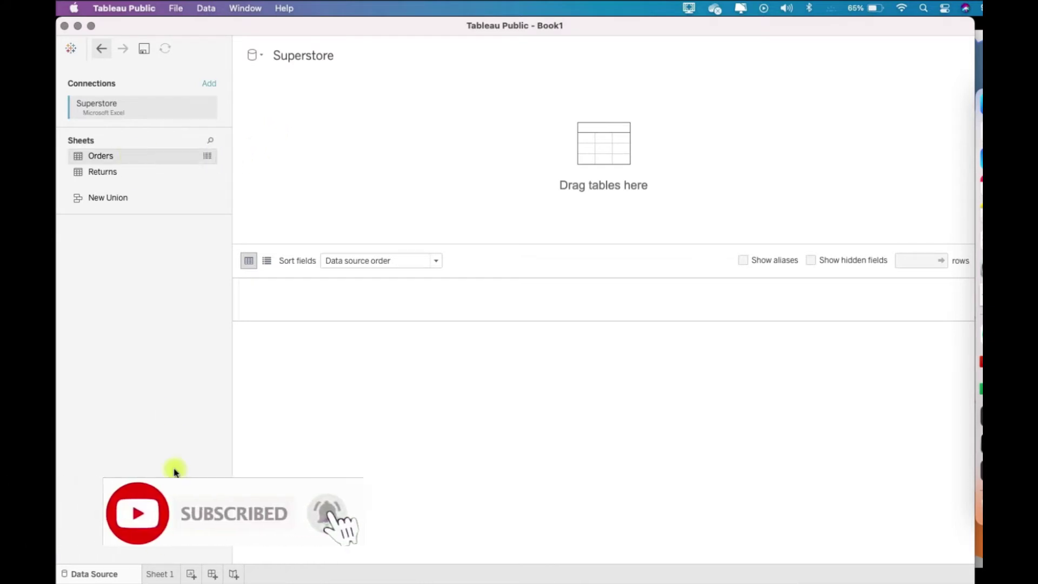
{"action": "left_click", "coordinate": [167, 574]}
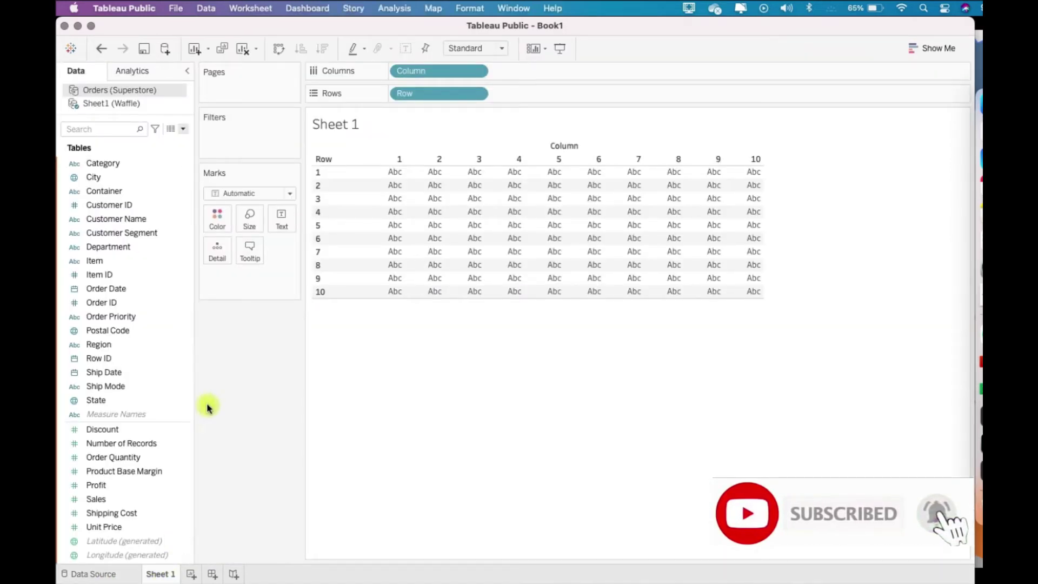
Step: Create a calculated field named Profit % in the Orders data source with the formula sum([Profit]) / sum([Sales])
{"action": "left_click", "coordinate": [183, 129]}
{"action": "left_click", "coordinate": [175, 140]}
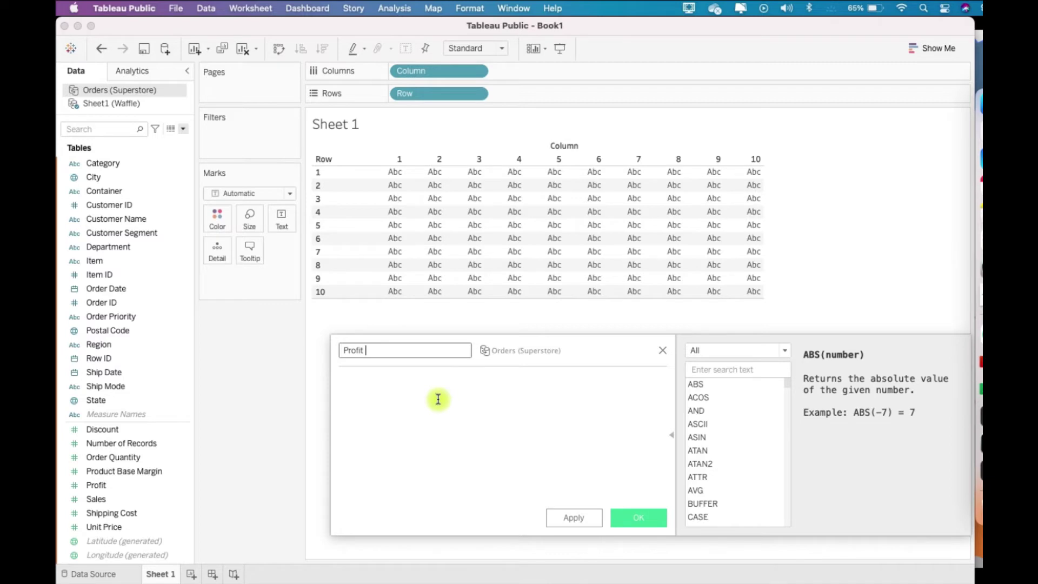
{"action": "type", "text": "sum("}
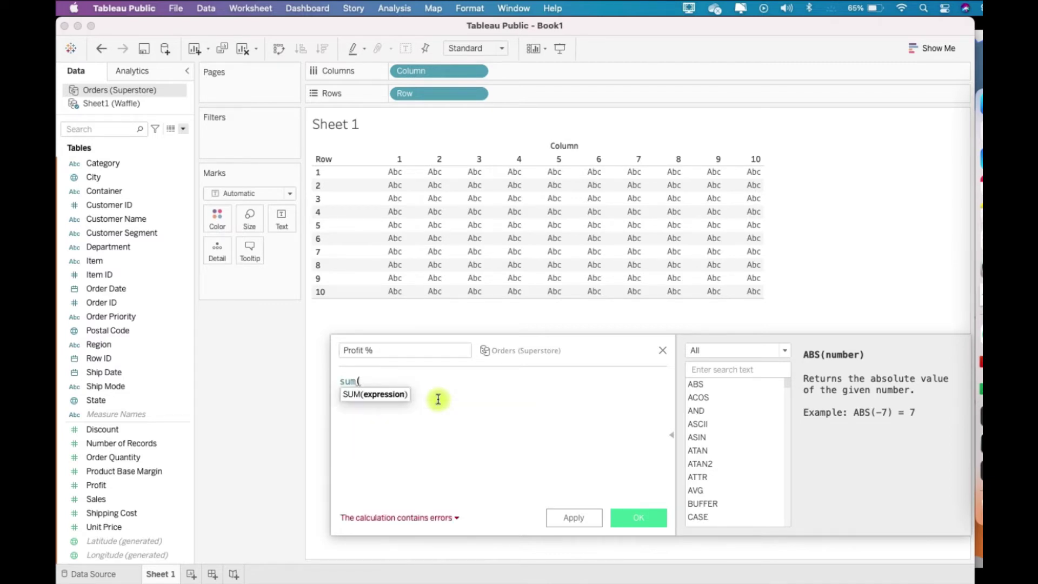
{"action": "type", "text": "pro"}
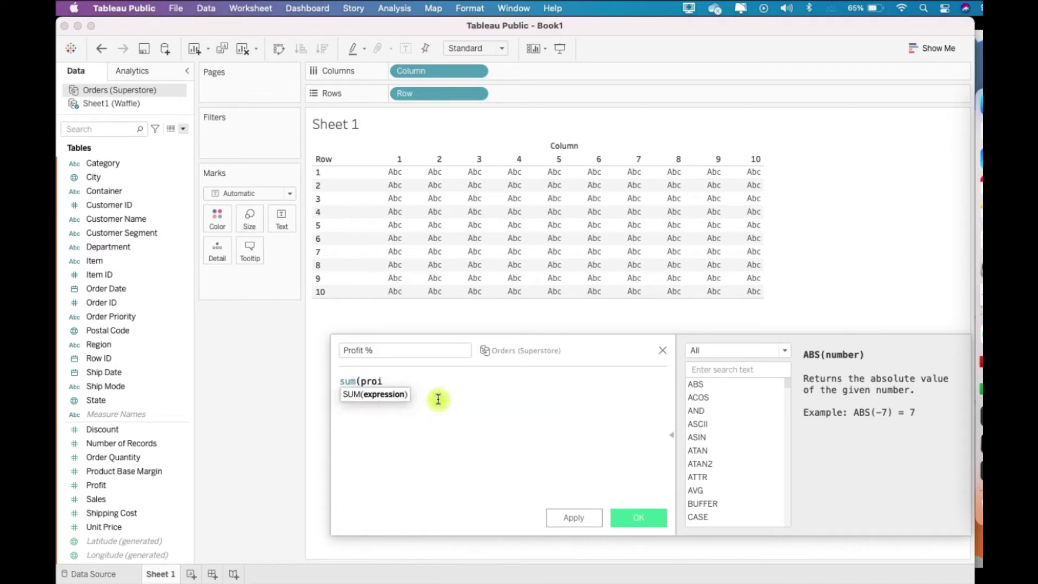
{"action": "left_click", "coordinate": [438, 403]}
{"action": "type", "text": ") / s"}
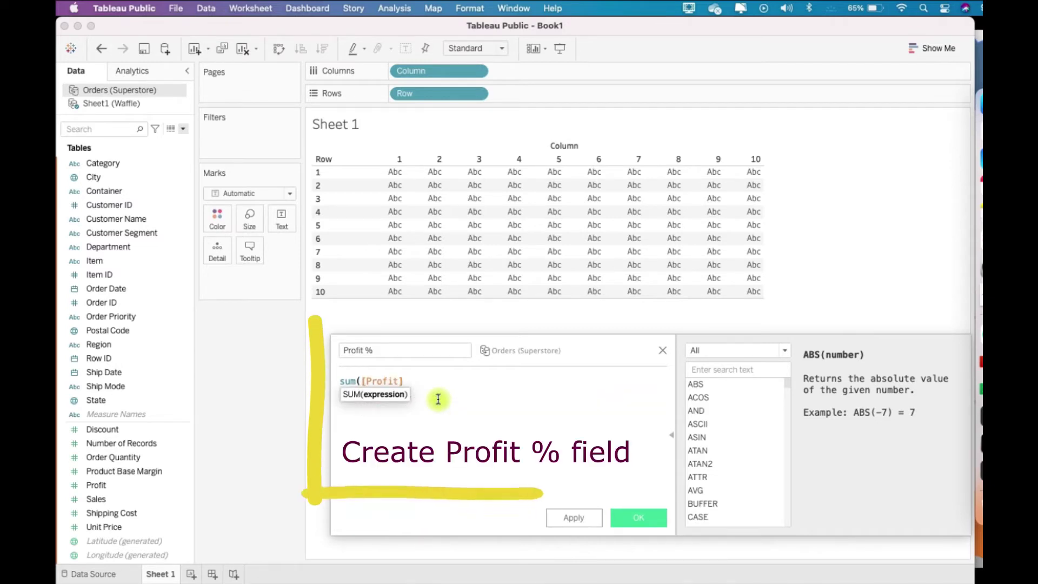
{"action": "type", "text": "um([Sa"}
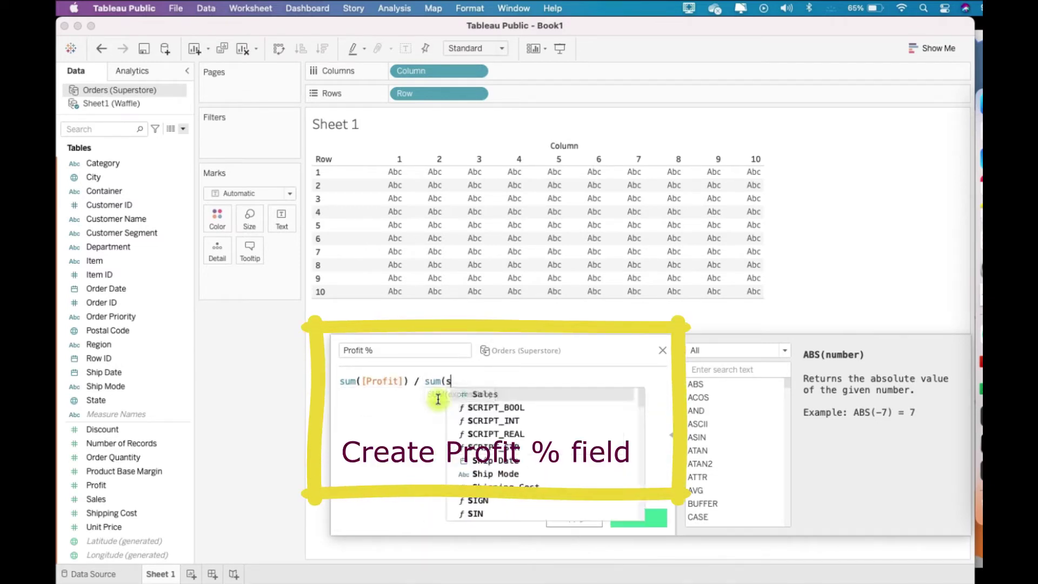
{"action": "key", "text": "Return"}
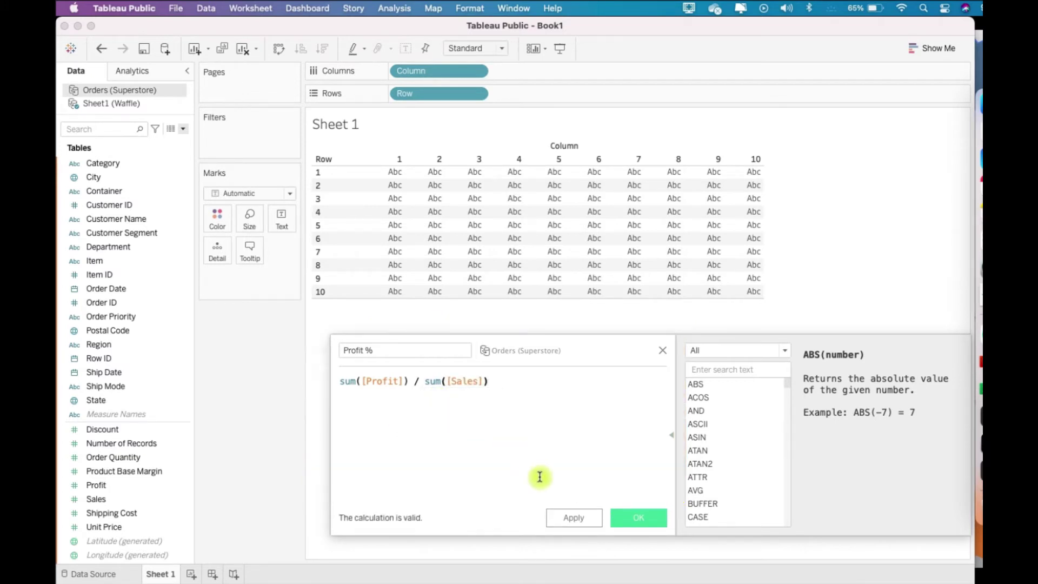
{"action": "left_click", "coordinate": [644, 523]}
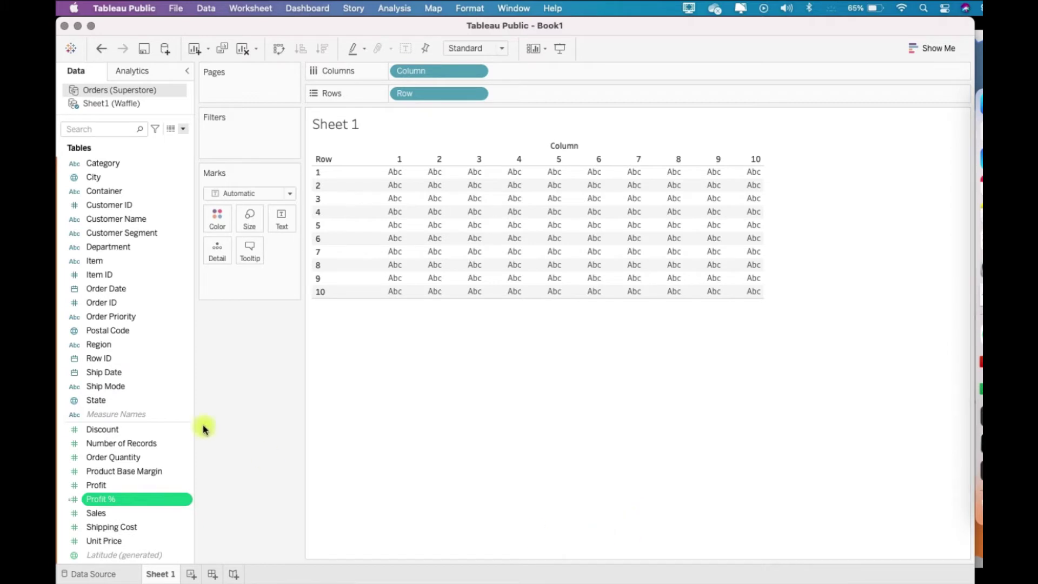
Step: Add Profit % to the marks as Detail and set its default number format to Percentage with fewer than two decimal places
{"action": "left_click_drag", "start_coordinate": [98, 498], "coordinate": [214, 253]}
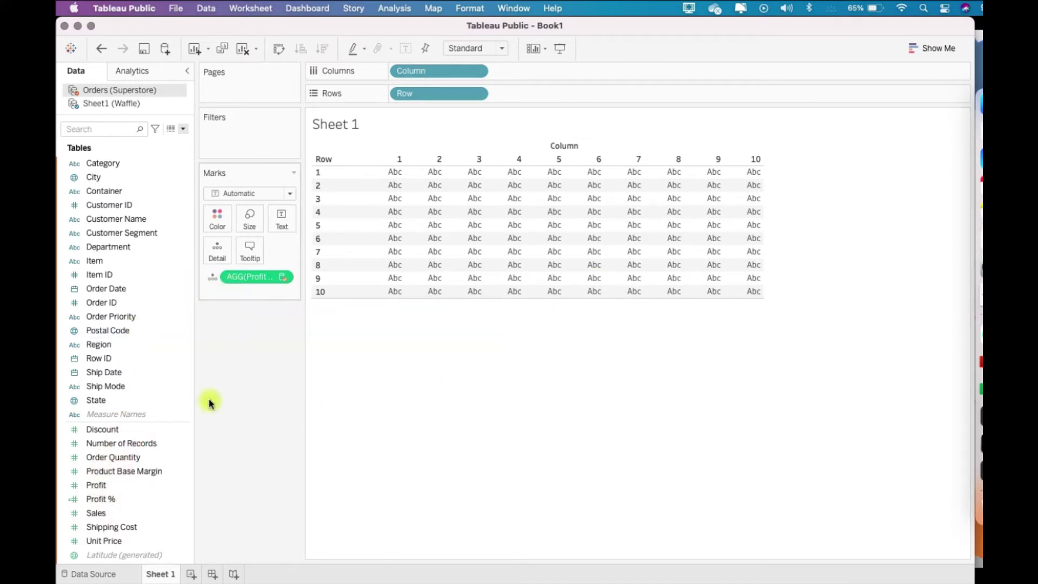
{"action": "right_click", "coordinate": [156, 500]}
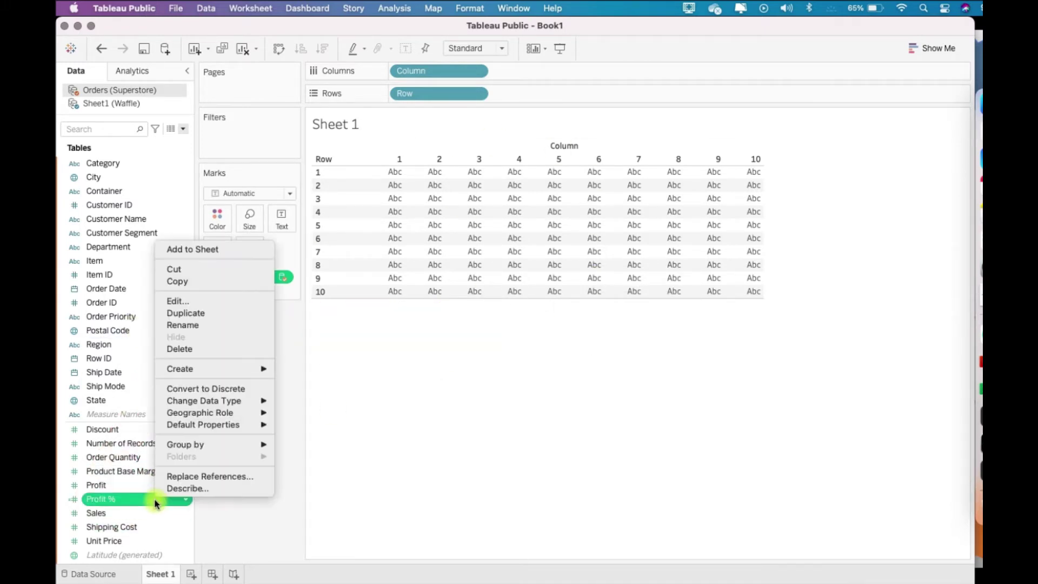
{"action": "mouse_move", "coordinate": [238, 424]}
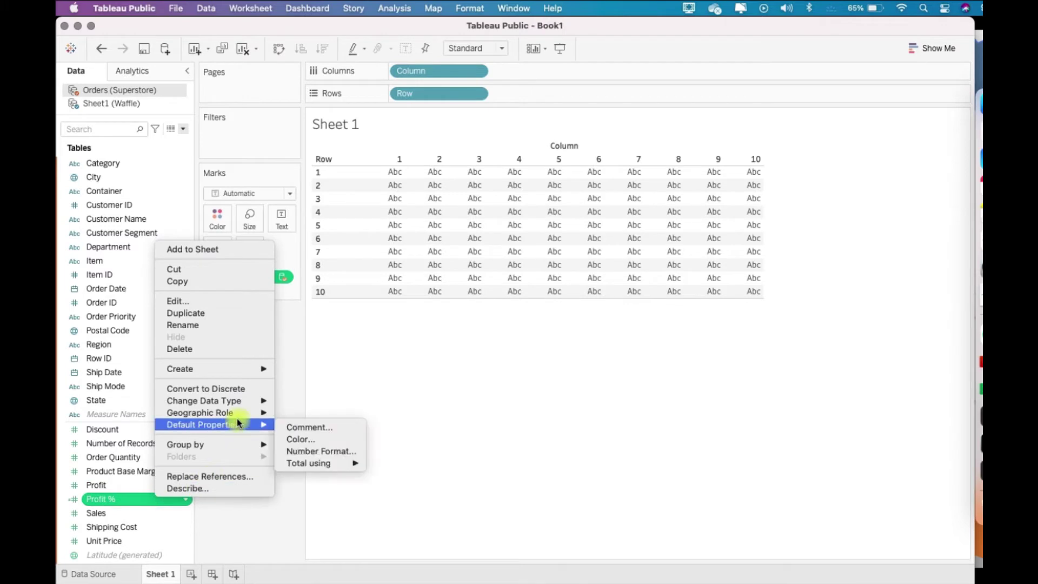
{"action": "left_click", "coordinate": [355, 452]}
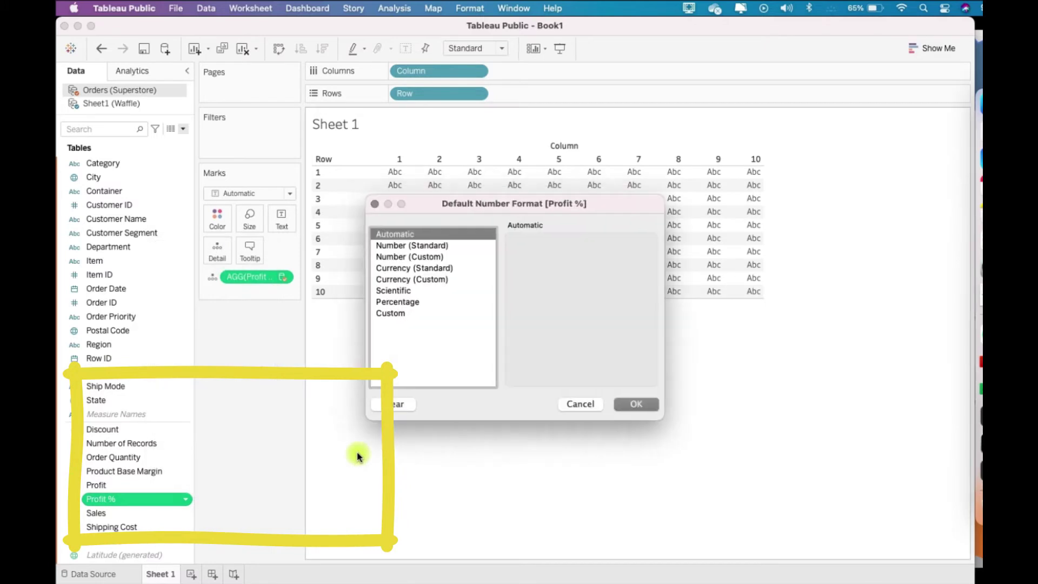
{"action": "left_click", "coordinate": [439, 301]}
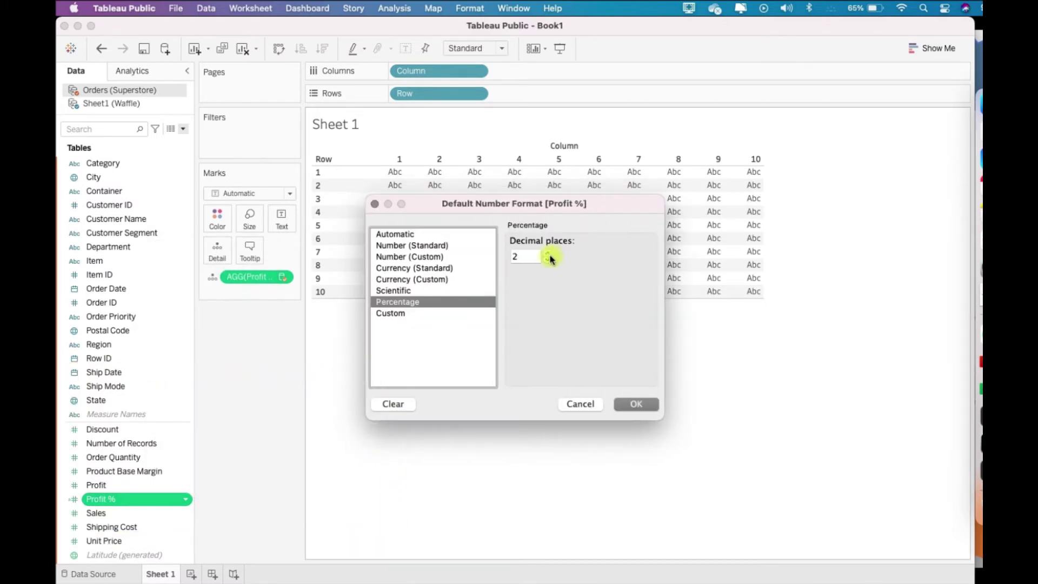
{"action": "left_click", "coordinate": [549, 260]}
{"action": "left_click", "coordinate": [636, 405]}
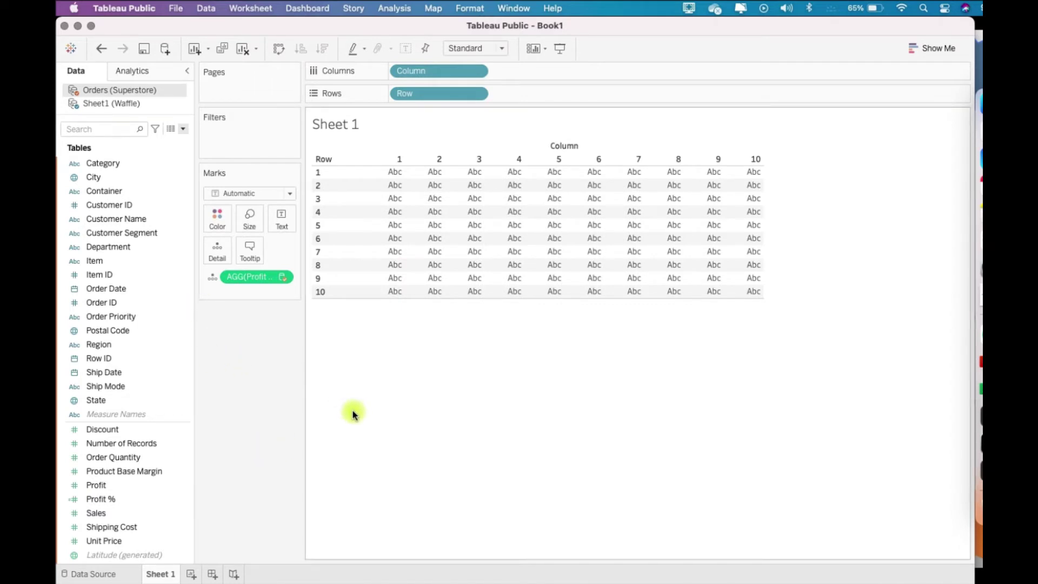
{"action": "mouse_move", "coordinate": [413, 295]}
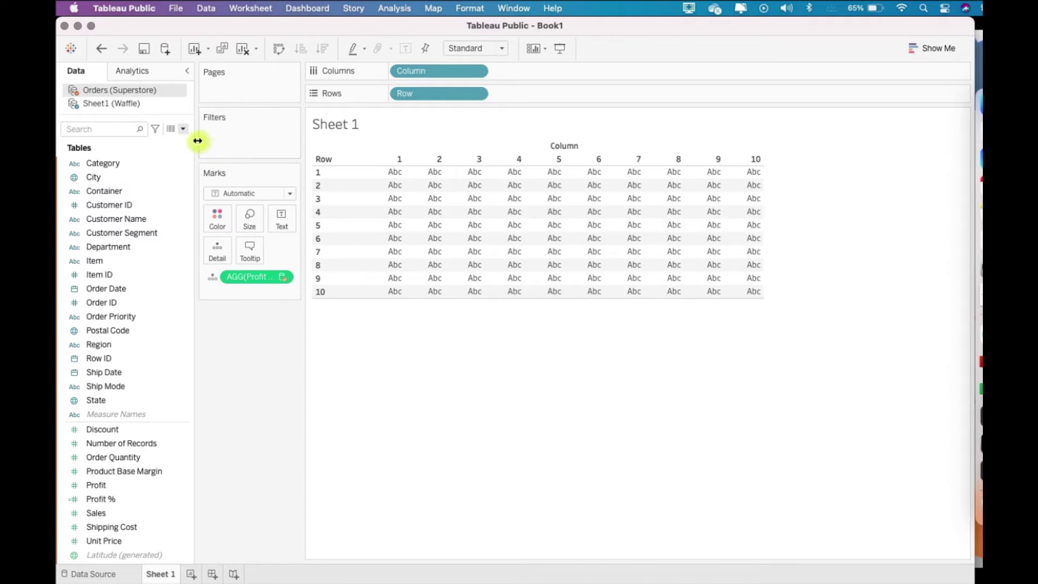
Step: Create a calculated field named Colored Squares in the Waffle data source with the formula [Orders (Superstore)].[Profit %] >= sum([Percentage])
{"action": "left_click", "coordinate": [151, 103]}
{"action": "left_click", "coordinate": [184, 128]}
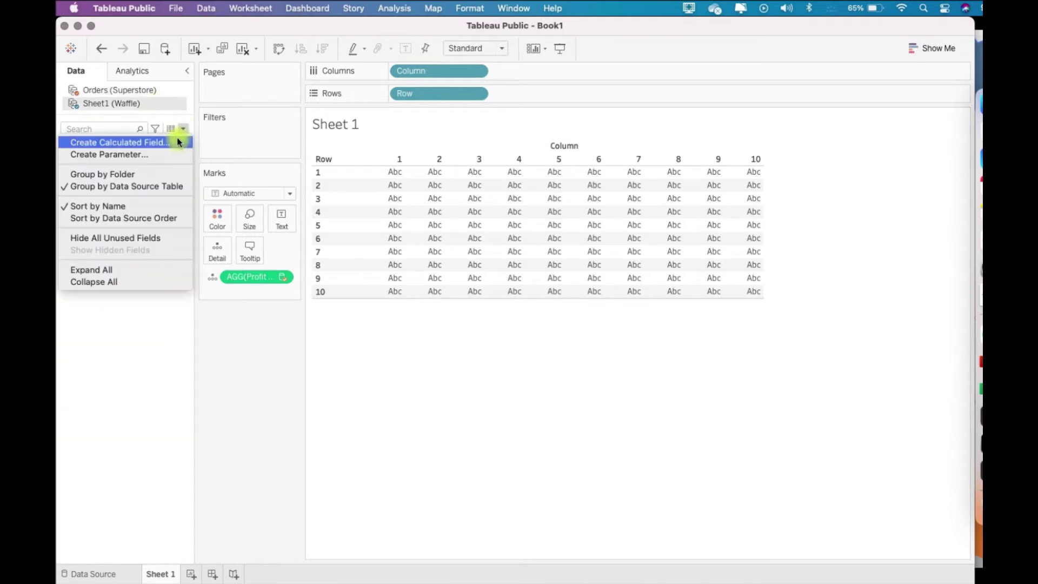
{"action": "left_click", "coordinate": [178, 139]}
{"action": "type", "text": "Colored Squares"}
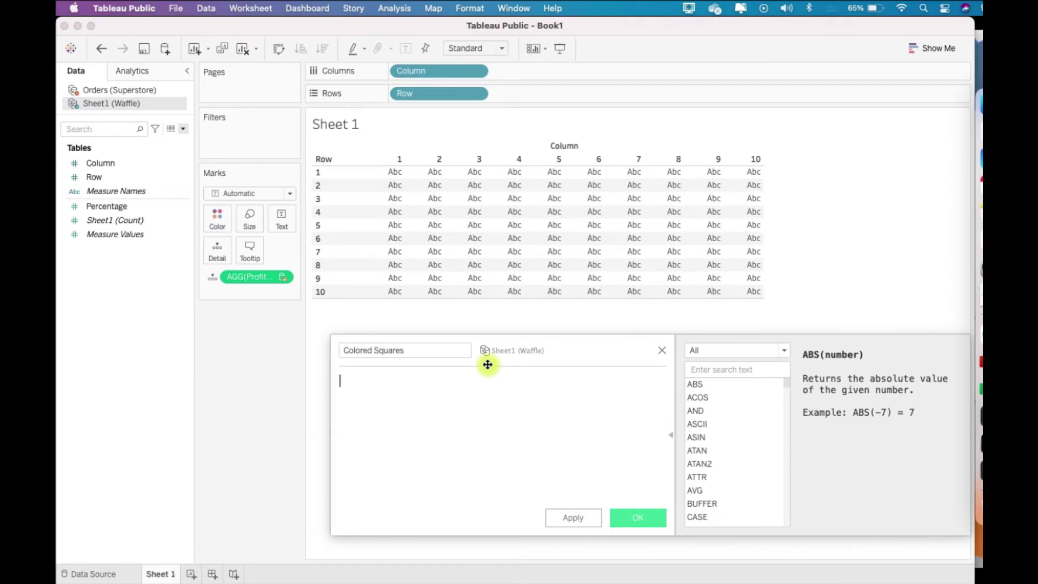
{"action": "type", "text": "prof"}
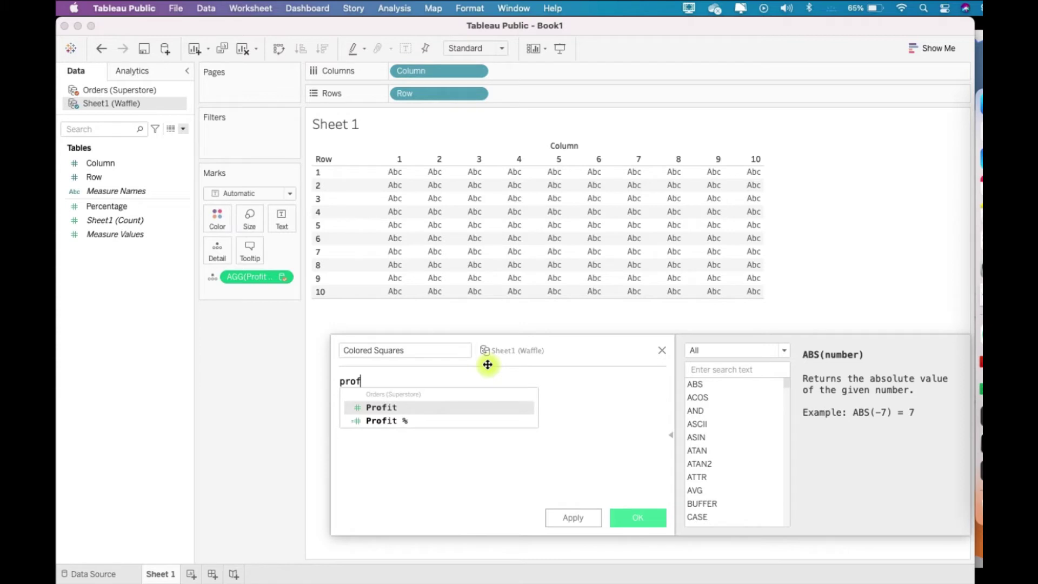
{"action": "key", "text": "Down"}
{"action": "key", "text": "Return"}
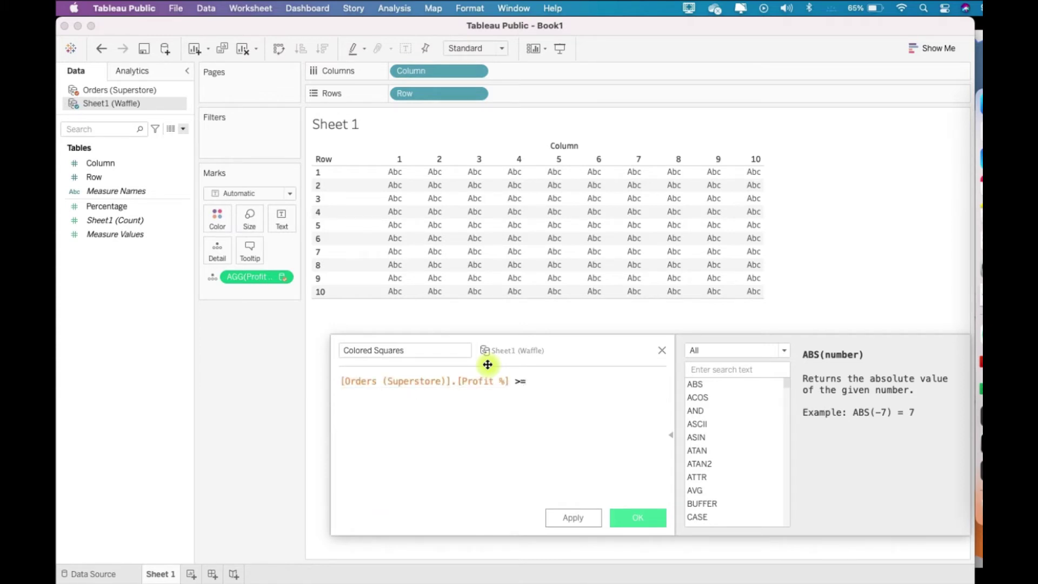
{"action": "left_click_drag", "start_coordinate": [141, 207], "coordinate": [598, 399]}
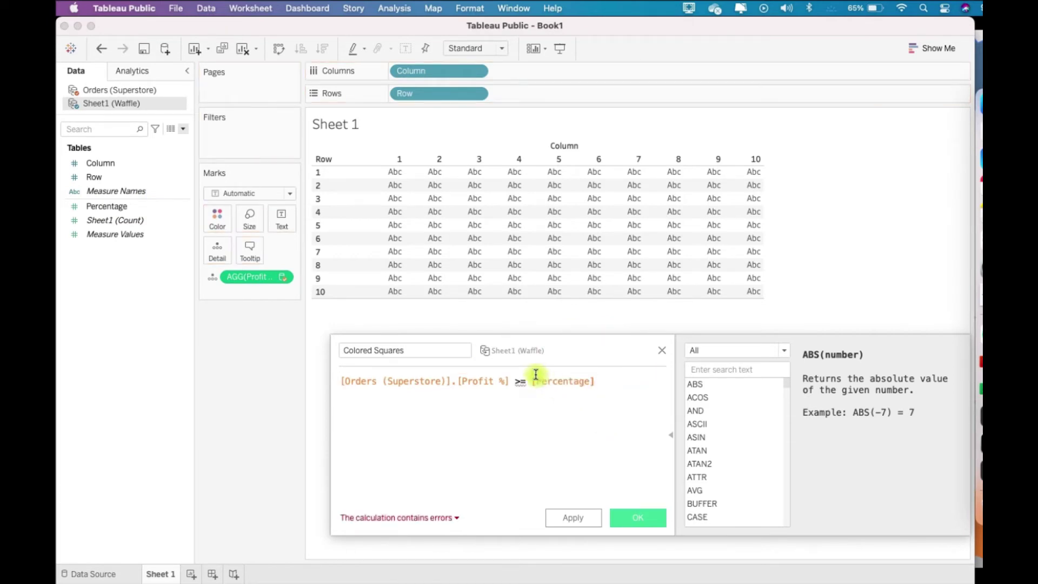
{"action": "left_click", "coordinate": [530, 380]}
{"action": "type", "text": "sum("}
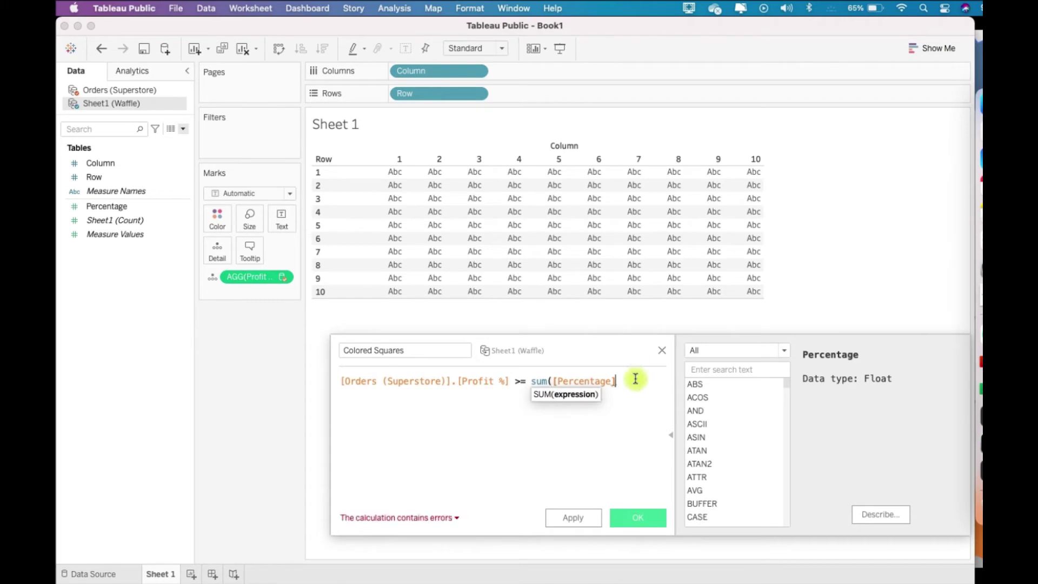
{"action": "type", "text": ")"}
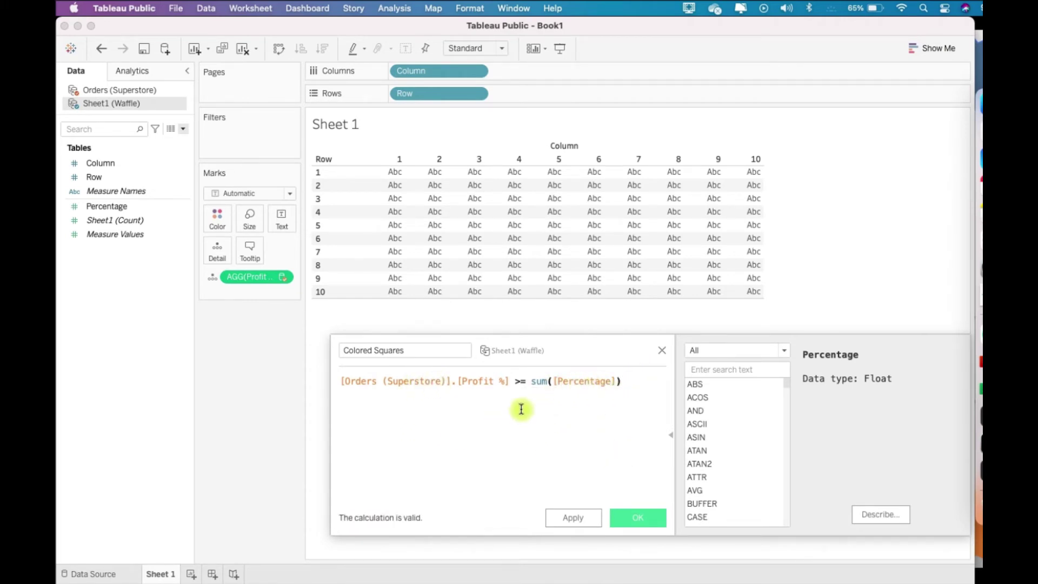
{"action": "left_click", "coordinate": [627, 515]}
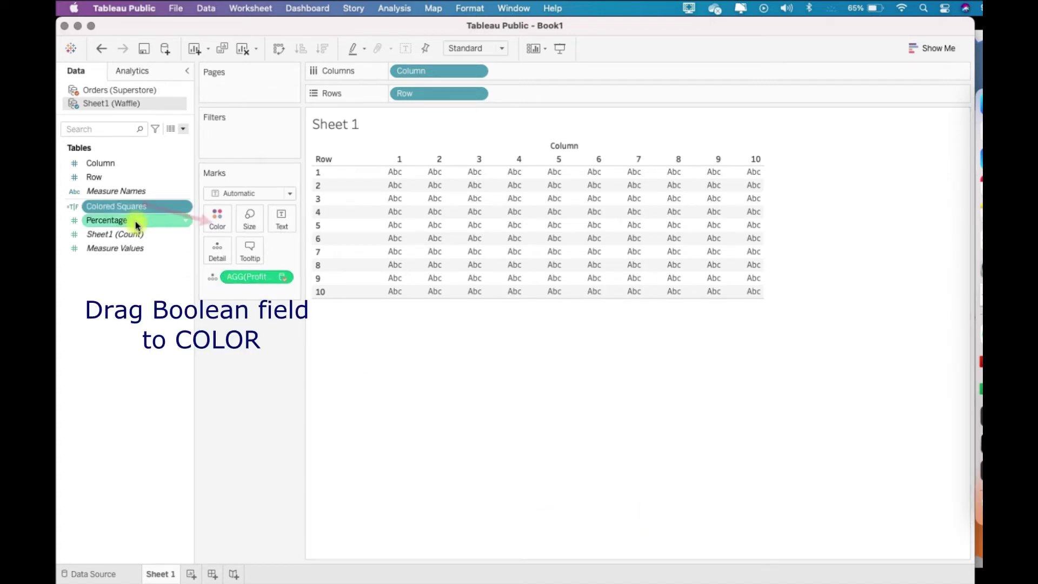
Step: Color the marks by the Colored Squares field and slightly increase the size of the squares
{"action": "left_click_drag", "start_coordinate": [121, 207], "coordinate": [218, 219]}
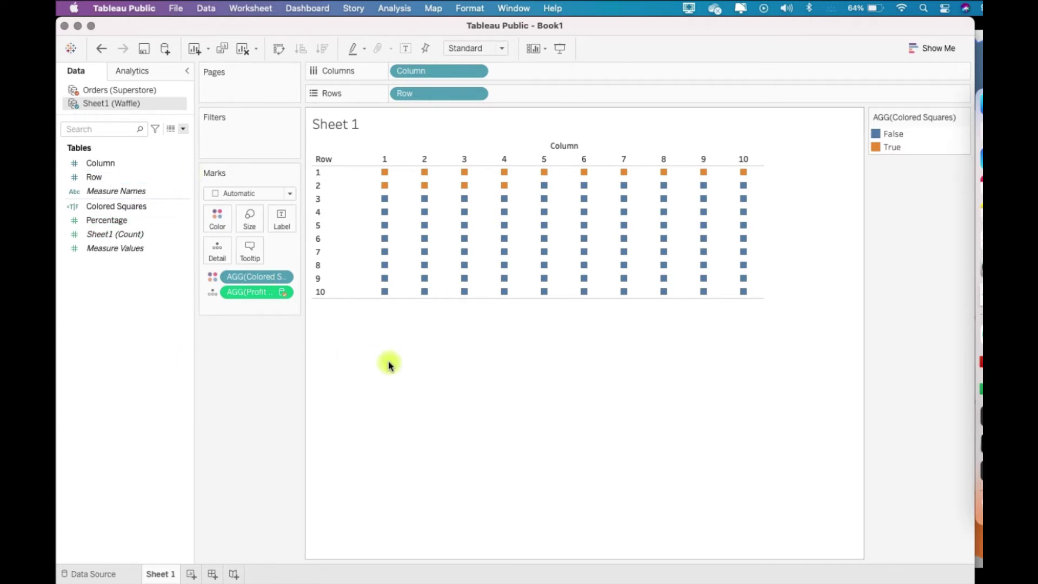
{"action": "left_click", "coordinate": [249, 219]}
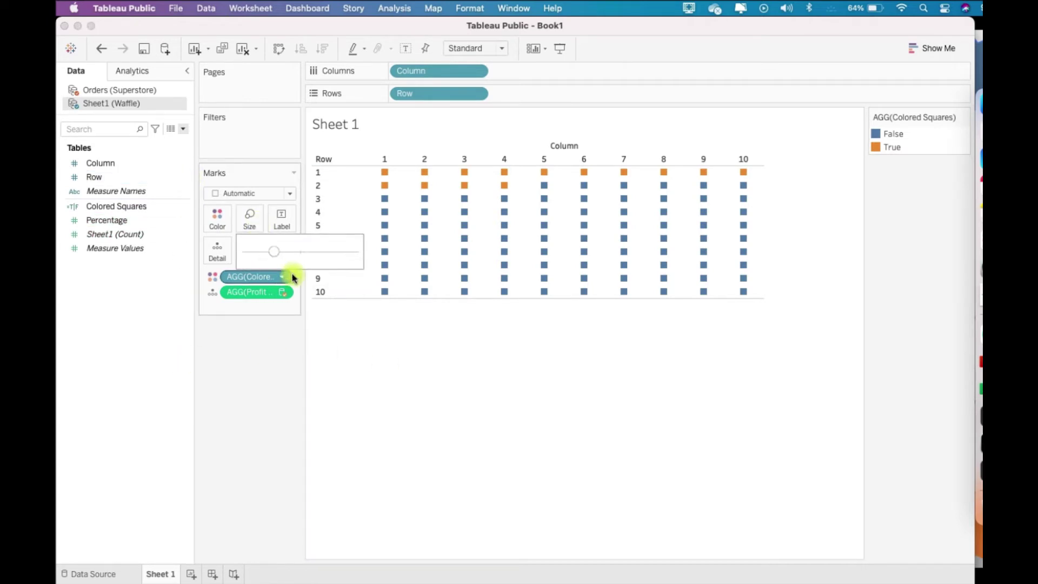
{"action": "mouse_move", "coordinate": [274, 254]}
{"action": "left_mouse_down"}
{"action": "mouse_move", "coordinate": [329, 254]}
{"action": "mouse_move", "coordinate": [282, 254]}
{"action": "left_mouse_up"}
{"action": "left_click", "coordinate": [281, 343]}
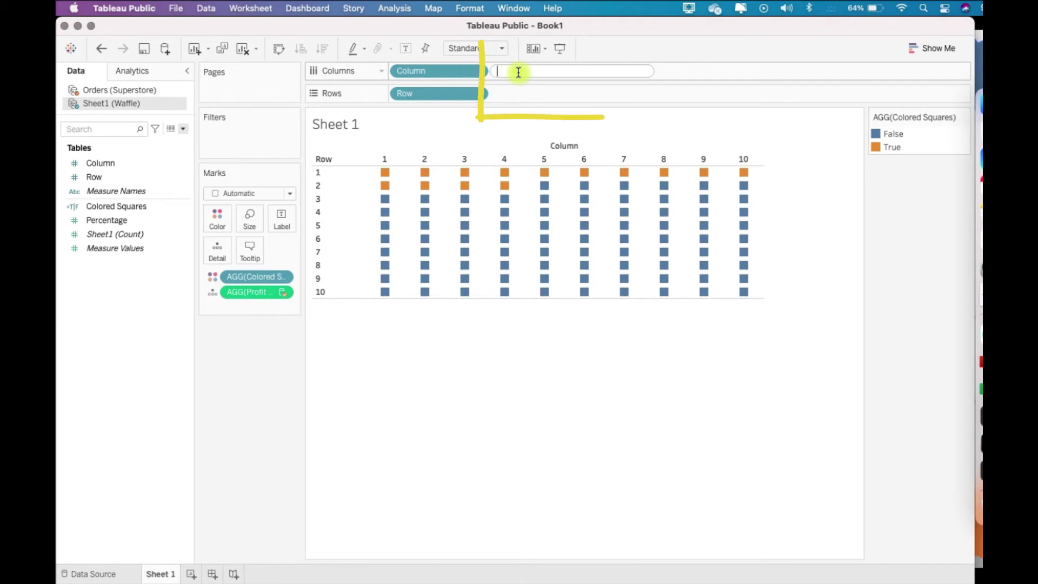
Step: Add an ad hoc calculation avg(1) to Columns after the Column field as a dummy axis
{"action": "type", "text": "avg"}
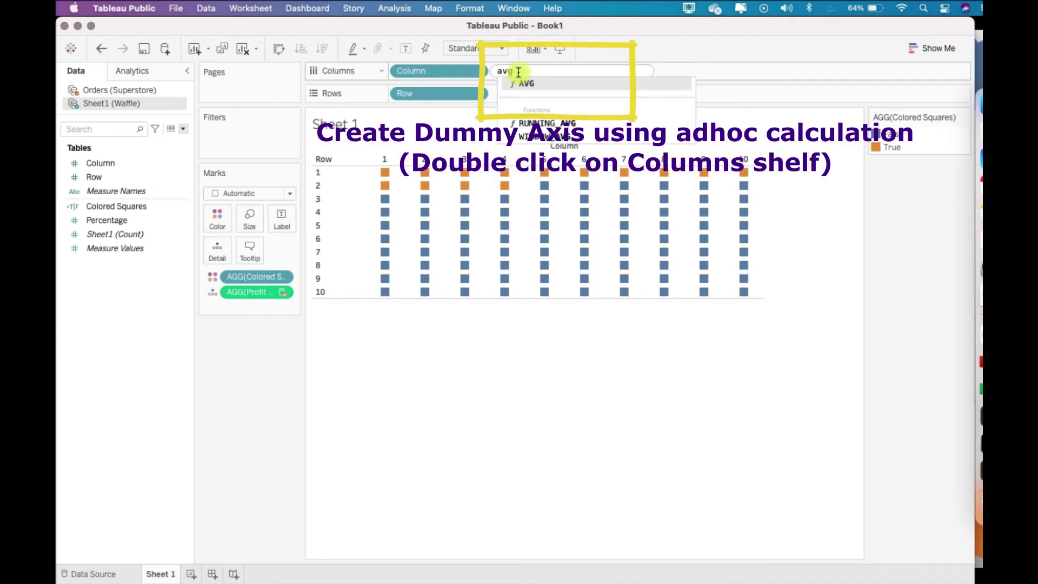
{"action": "type", "text": "(1"}
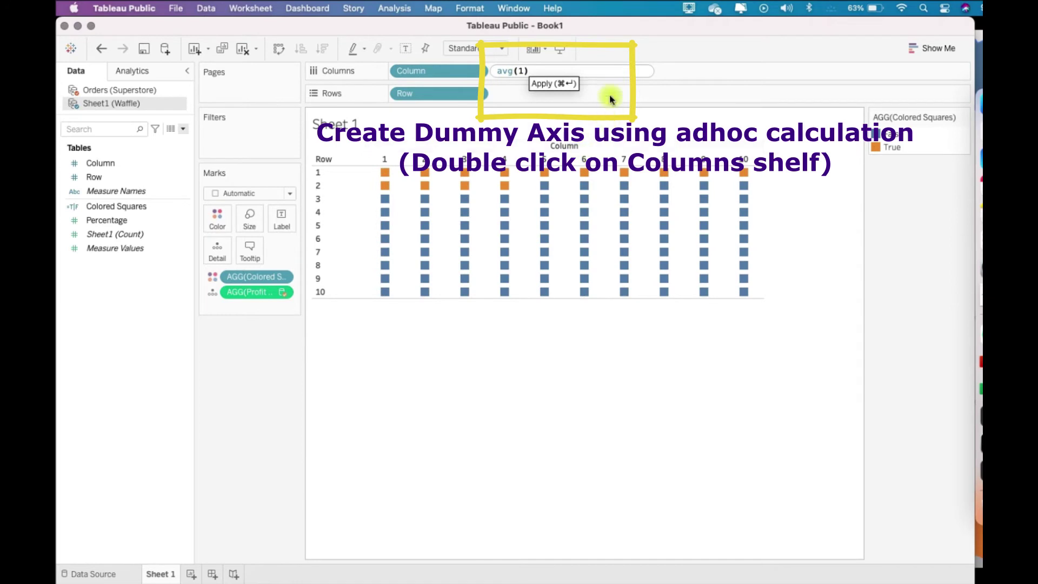
{"action": "key", "text": "Return"}
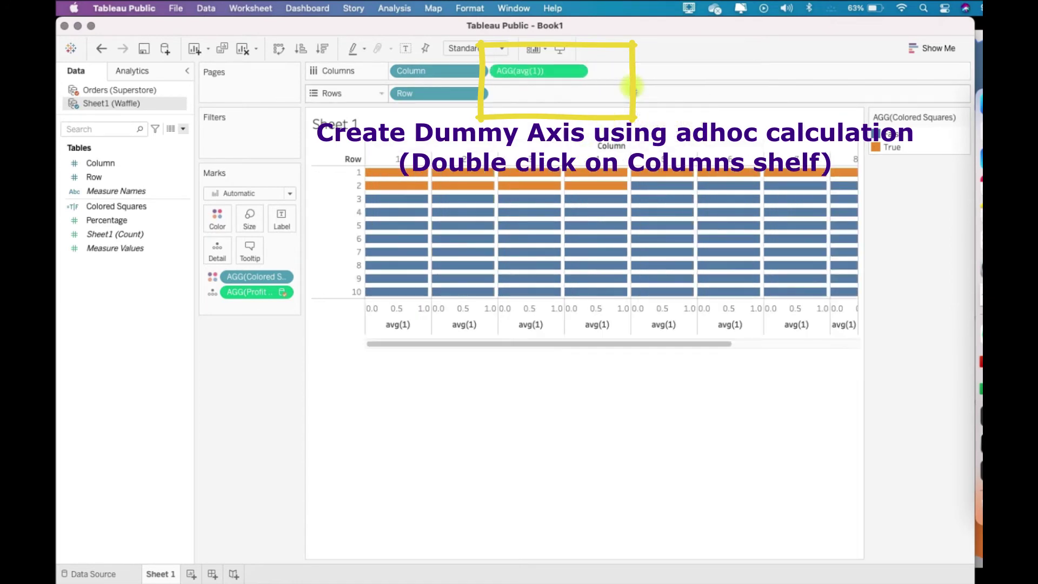
Step: Fix the avg(1) axis range from 0 to 1
{"action": "right_click", "coordinate": [397, 309]}
{"action": "left_click", "coordinate": [422, 318]}
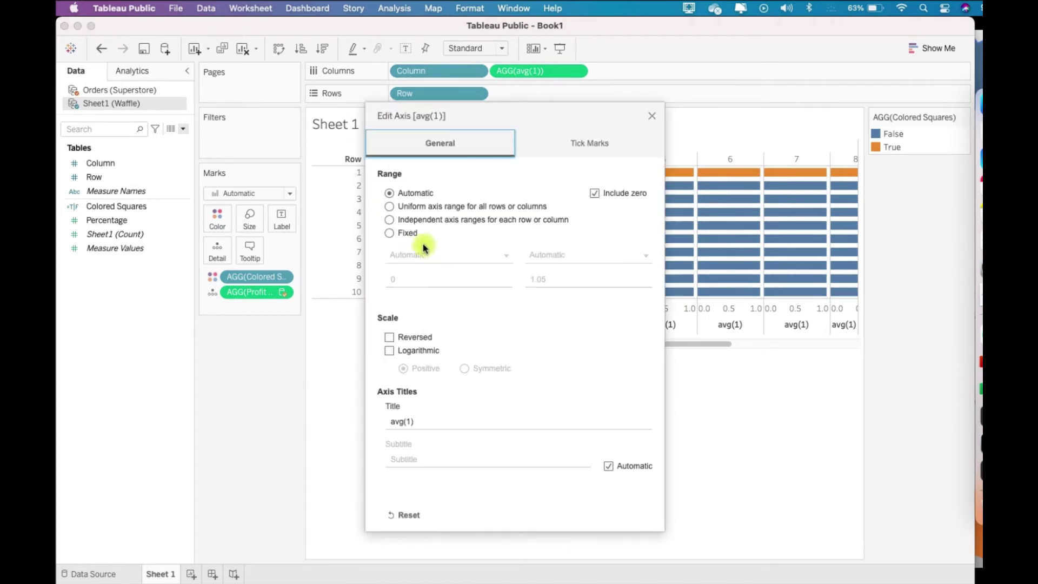
{"action": "left_click", "coordinate": [389, 234]}
{"action": "double_click", "coordinate": [563, 281]}
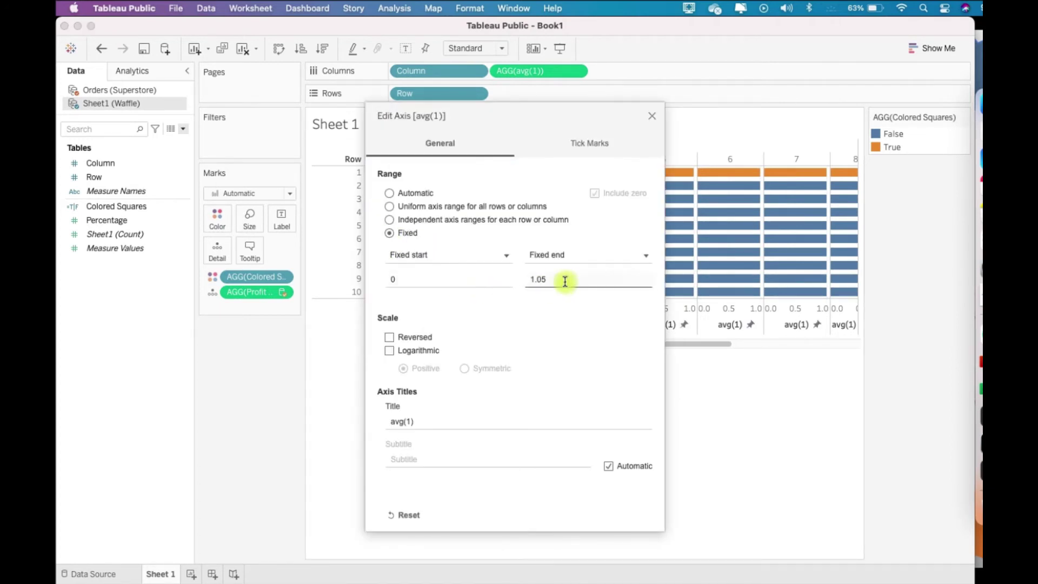
{"action": "type", "text": "1"}
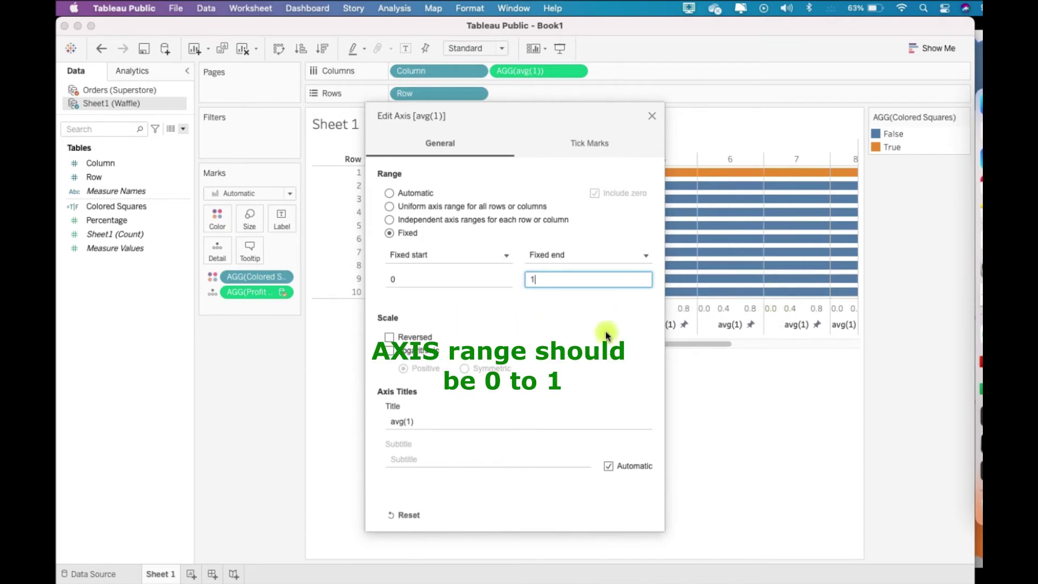
{"action": "left_click", "coordinate": [654, 118]}
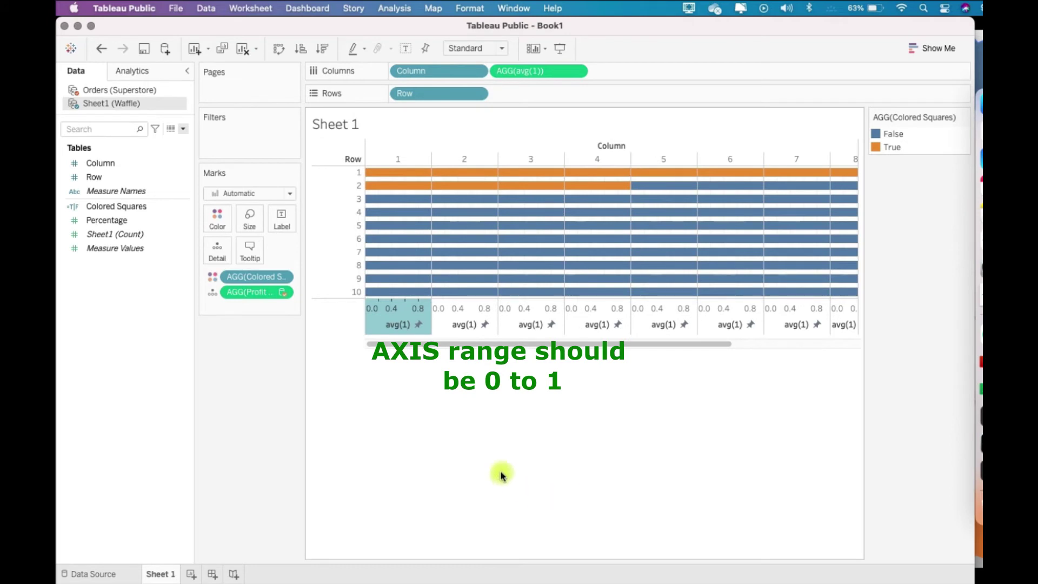
Step: Enlarge the bars to the maximum mark size and give them a white border
{"action": "left_click", "coordinate": [249, 218]}
{"action": "left_click_drag", "start_coordinate": [319, 255], "coordinate": [401, 410]}
{"action": "left_click", "coordinate": [262, 348]}
{"action": "left_click", "coordinate": [218, 216]}
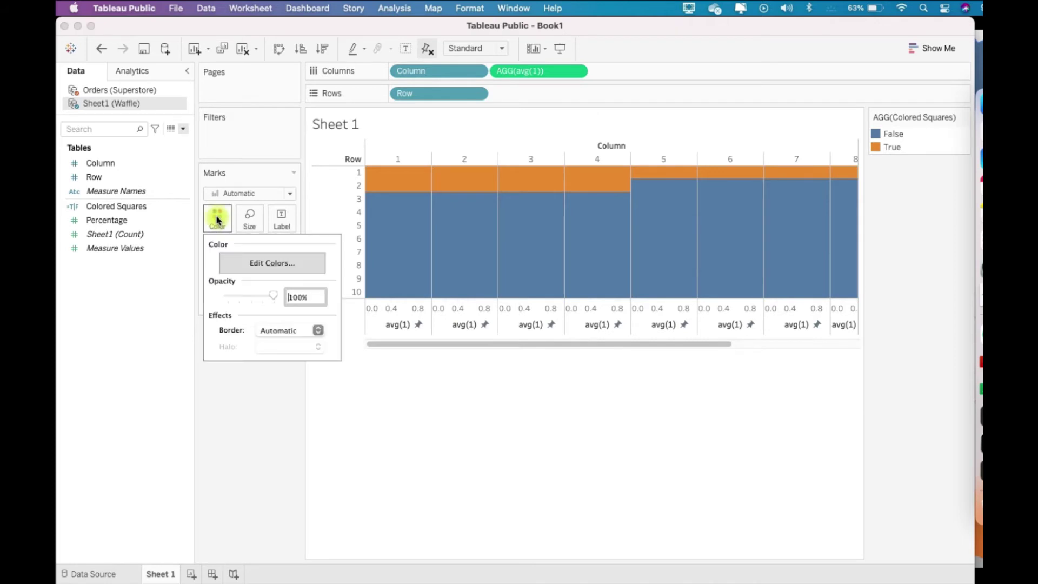
{"action": "left_click", "coordinate": [302, 331]}
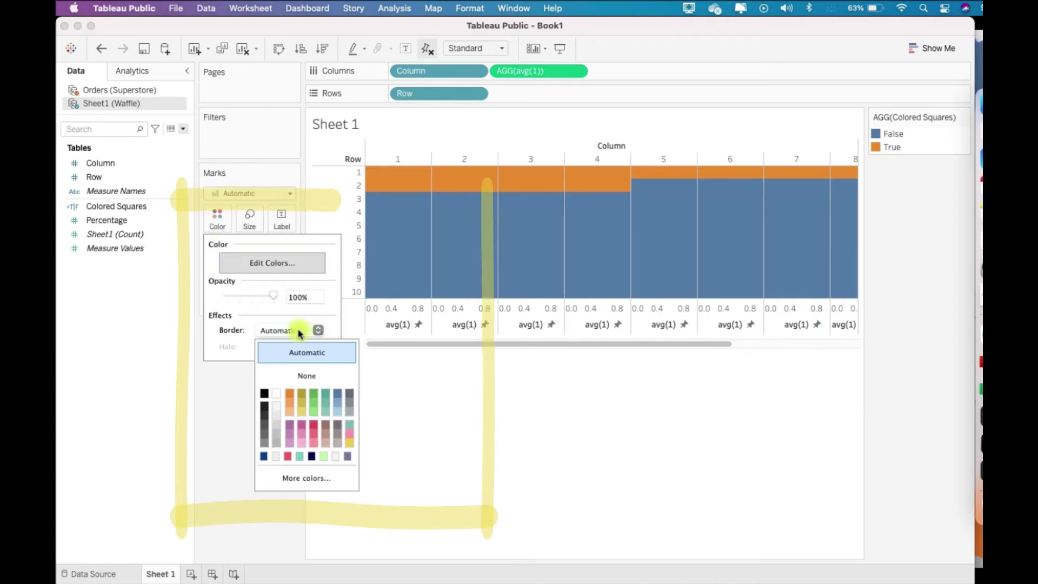
{"action": "left_click", "coordinate": [277, 408]}
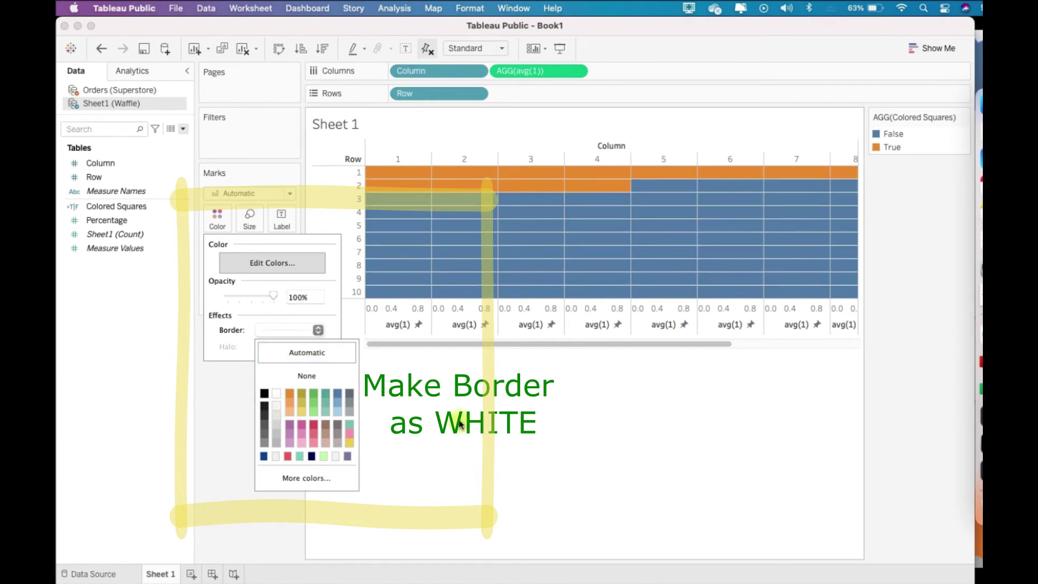
Step: Narrow the chart's columns until all ten fit in view and the cells are close to square
{"action": "left_click_drag", "start_coordinate": [432, 157], "coordinate": [399, 151]}
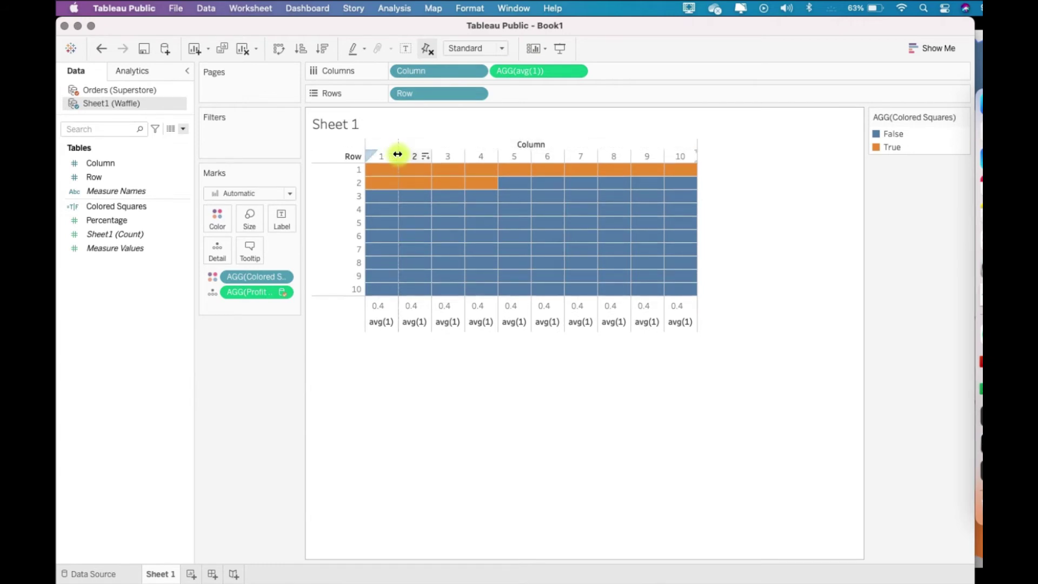
{"action": "left_click_drag", "start_coordinate": [390, 154], "coordinate": [384, 152]}
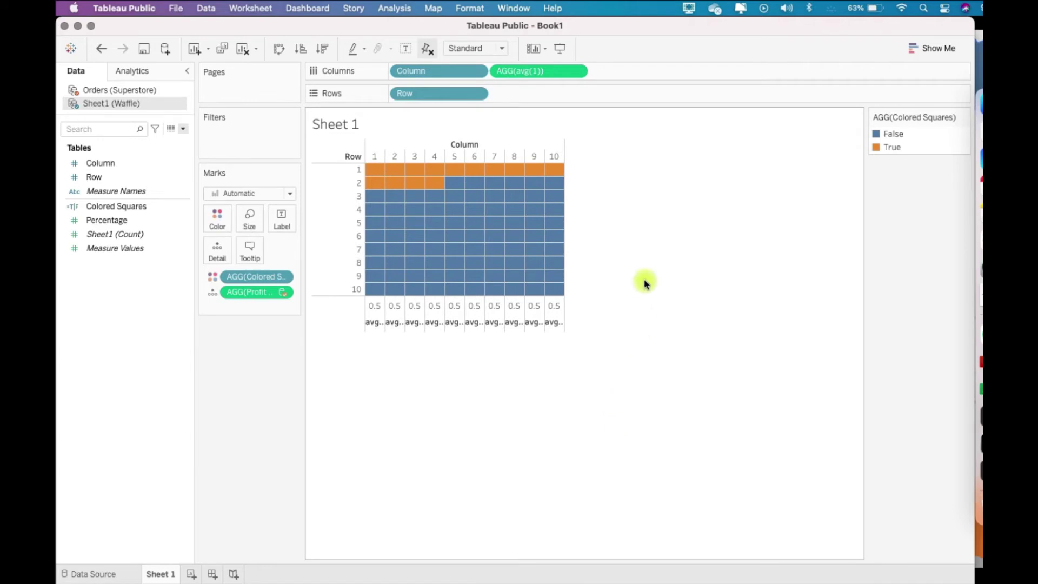
Step: Hide the header of the avg(1) field in Columns and exclude the field from the tooltip
{"action": "left_click", "coordinate": [576, 72]}
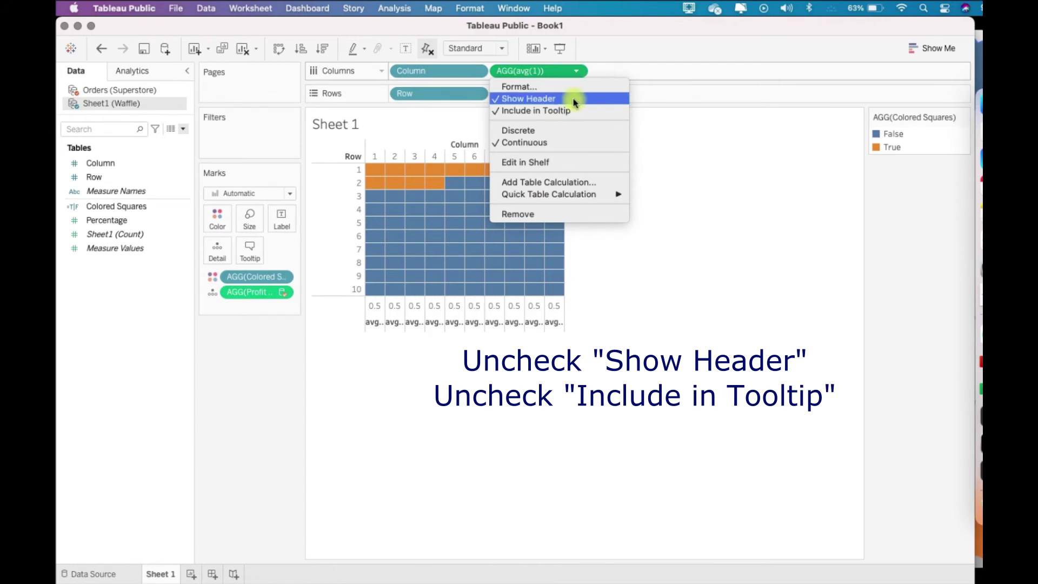
{"action": "left_click", "coordinate": [575, 100]}
{"action": "left_click", "coordinate": [578, 71]}
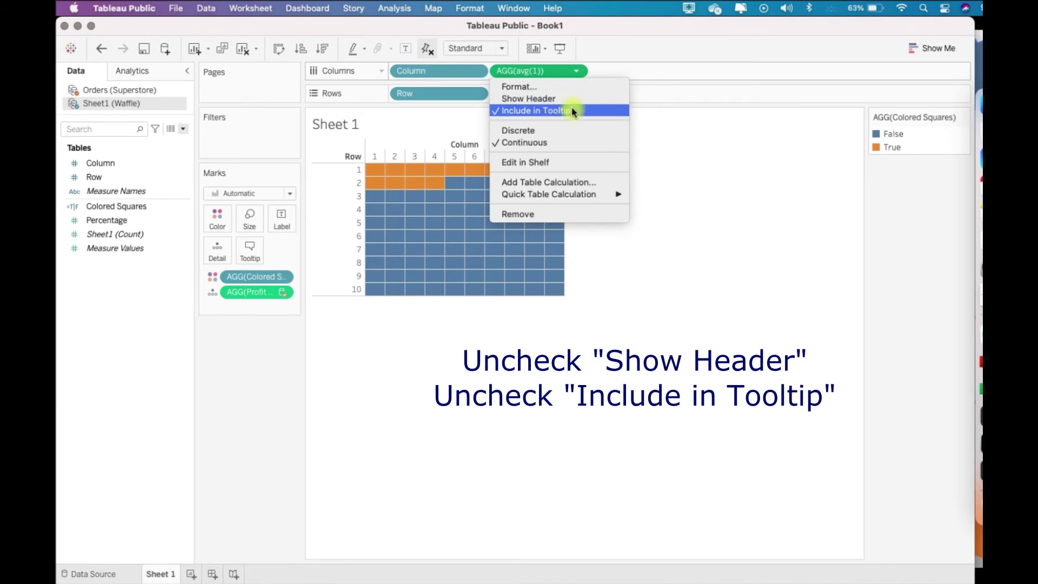
{"action": "left_click", "coordinate": [574, 112]}
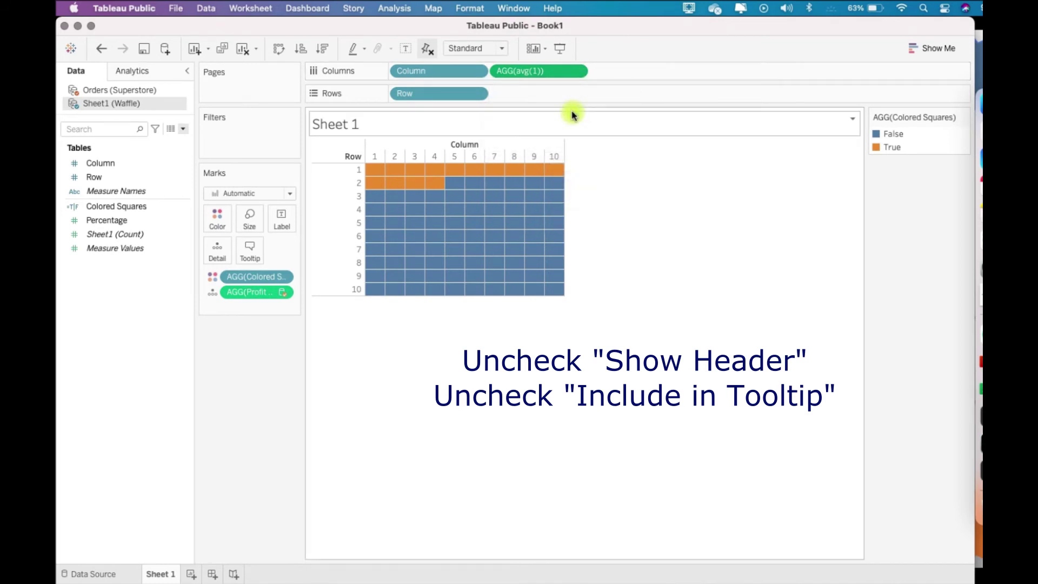
Step: Hide the header of the Column field and exclude the field from the tooltip
{"action": "left_click", "coordinate": [479, 71]}
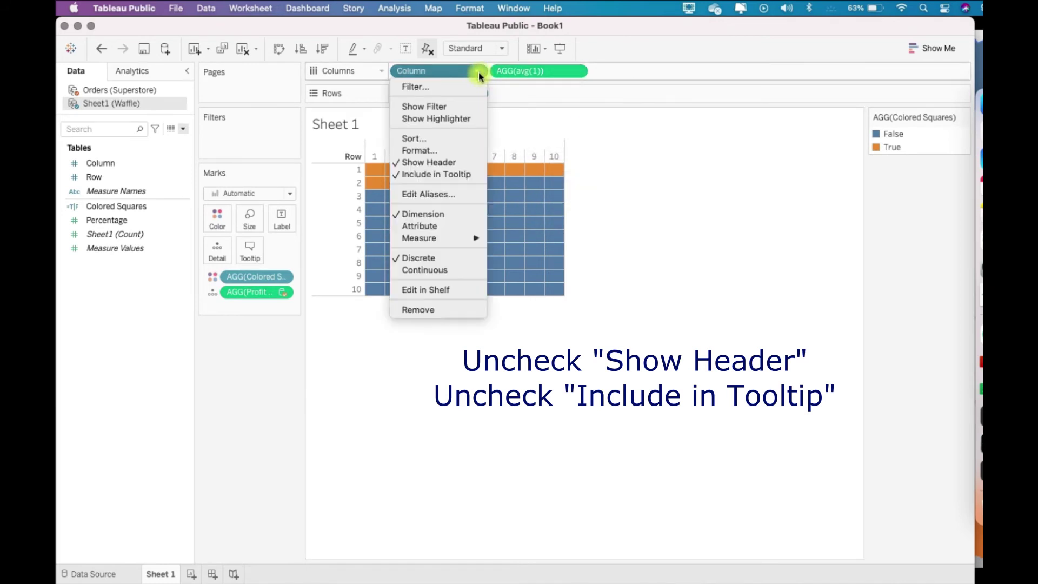
{"action": "left_click", "coordinate": [474, 164]}
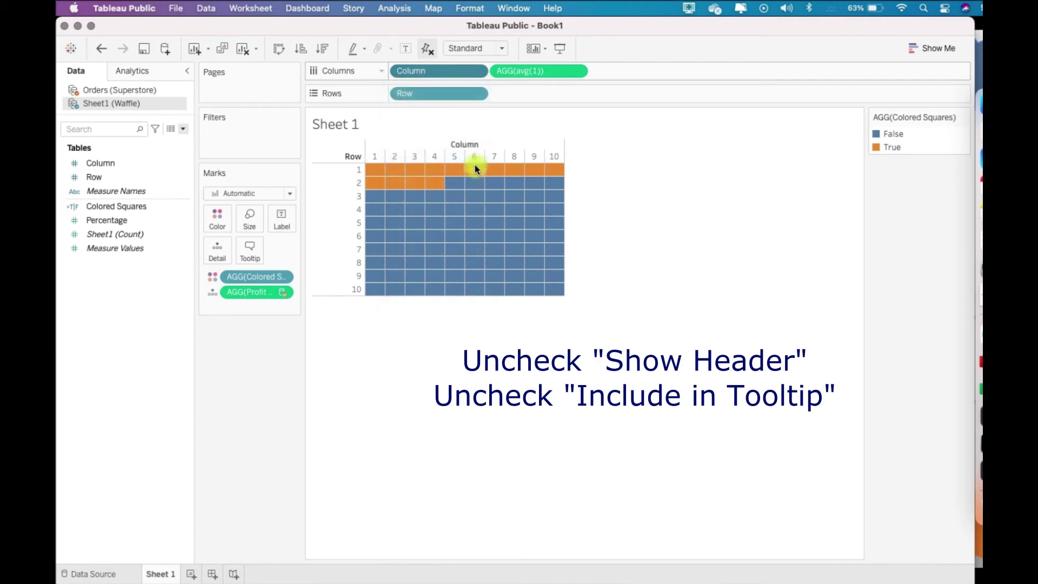
{"action": "left_click", "coordinate": [479, 71]}
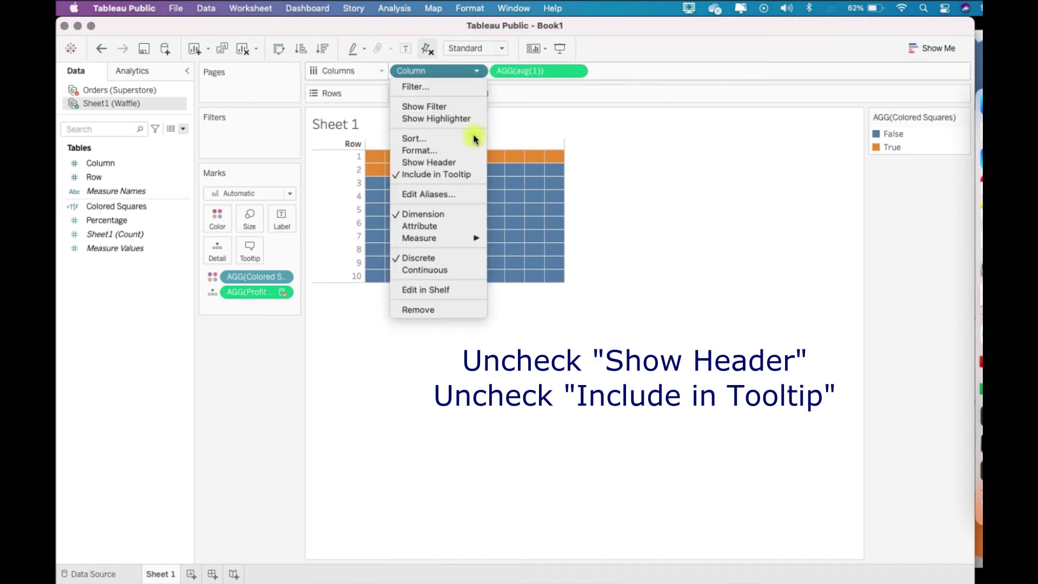
{"action": "left_click", "coordinate": [472, 176]}
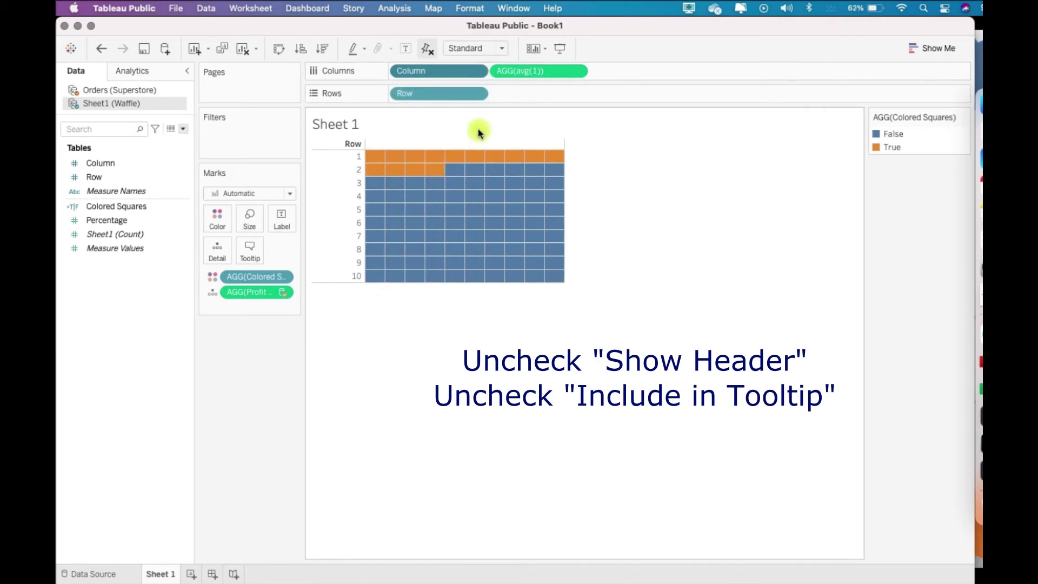
Step: Hide the header of the Row field and exclude the field from the tooltip
{"action": "left_click", "coordinate": [478, 94]}
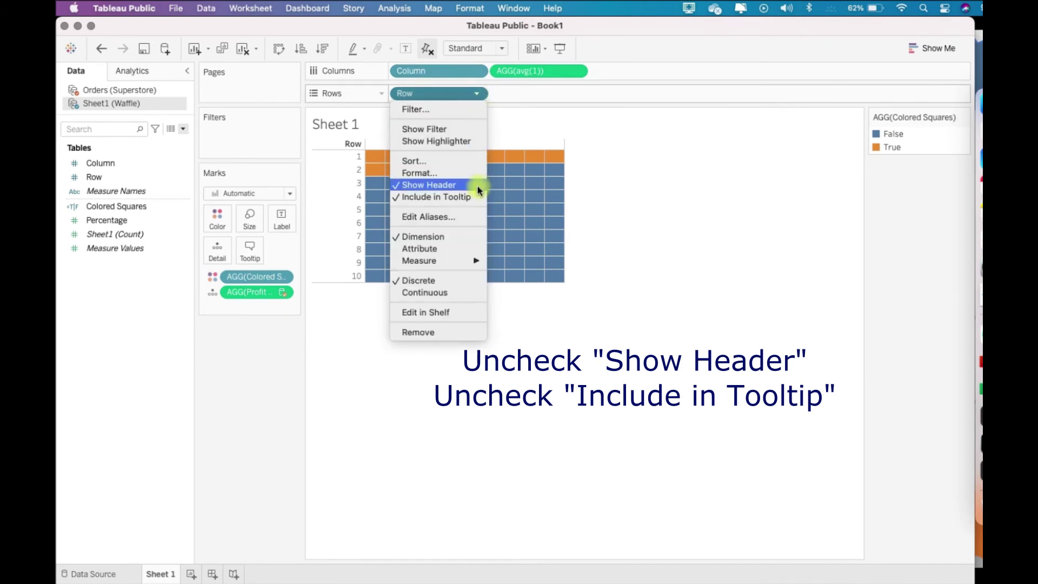
{"action": "left_click", "coordinate": [478, 187]}
{"action": "left_click", "coordinate": [477, 91]}
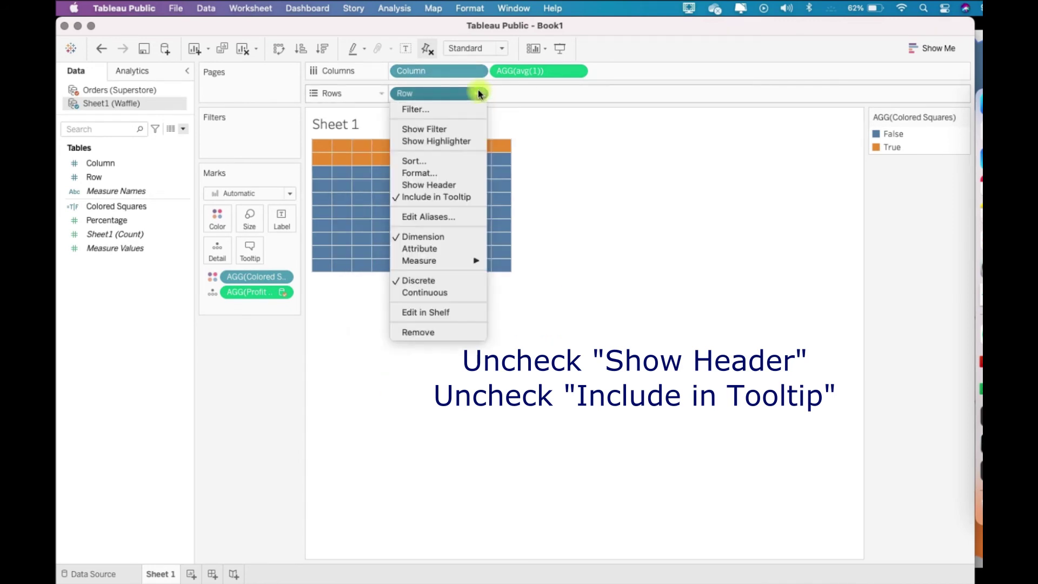
{"action": "left_click", "coordinate": [453, 197]}
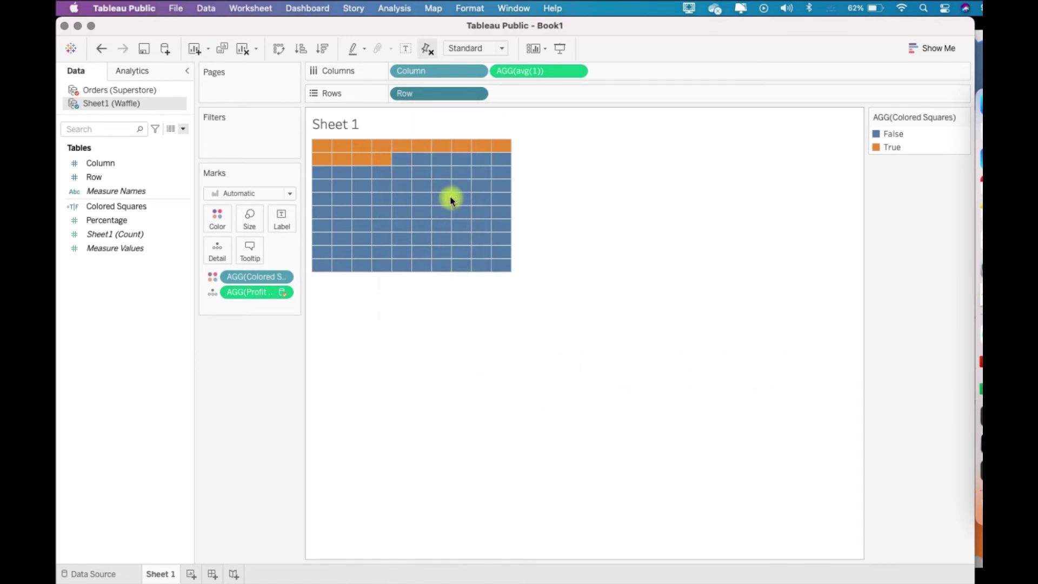
Step: Replace the sheet name in the worksheet title with the text "Profit %"
{"action": "right_click", "coordinate": [357, 124]}
{"action": "left_click", "coordinate": [371, 124]}
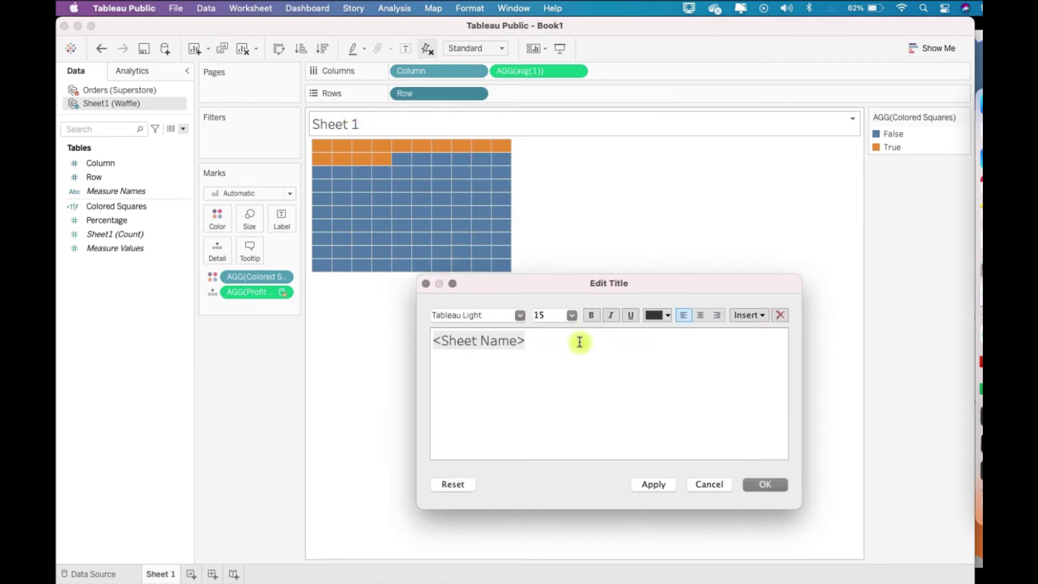
{"action": "type", "text": "Profit %"}
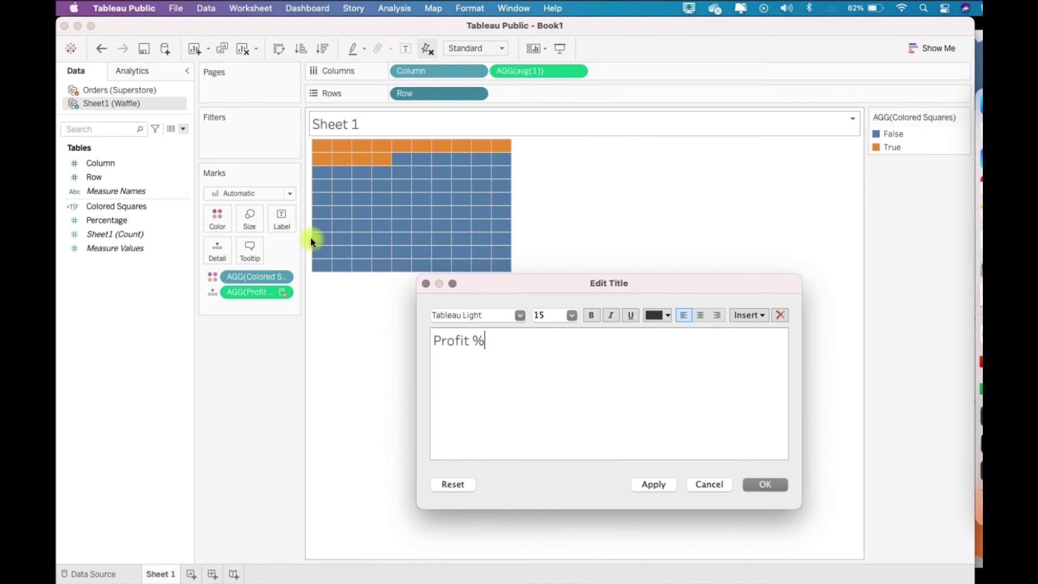
Step: Format the "Profit %" title text as blue, centred and in the Tableau Bold font
{"action": "left_click_drag", "start_coordinate": [495, 344], "coordinate": [433, 340]}
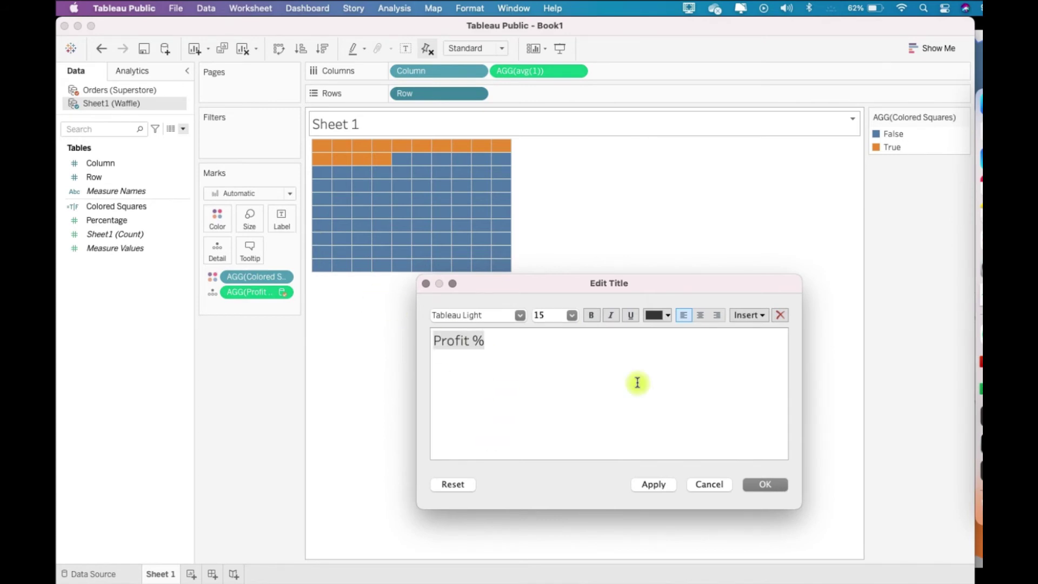
{"action": "left_click", "coordinate": [666, 319]}
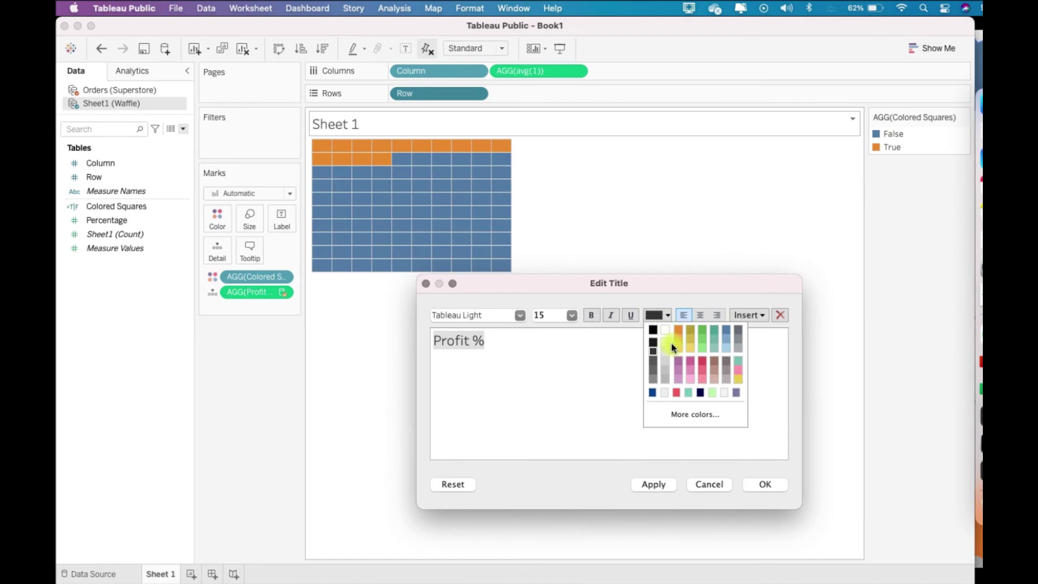
{"action": "left_click", "coordinate": [727, 331]}
{"action": "left_click", "coordinate": [700, 316]}
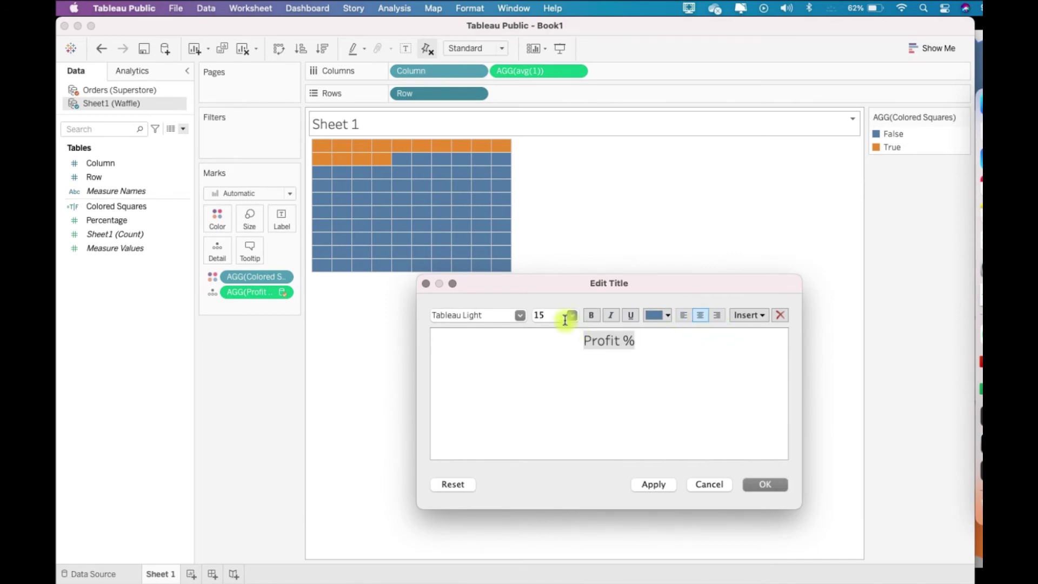
{"action": "left_click", "coordinate": [520, 314]}
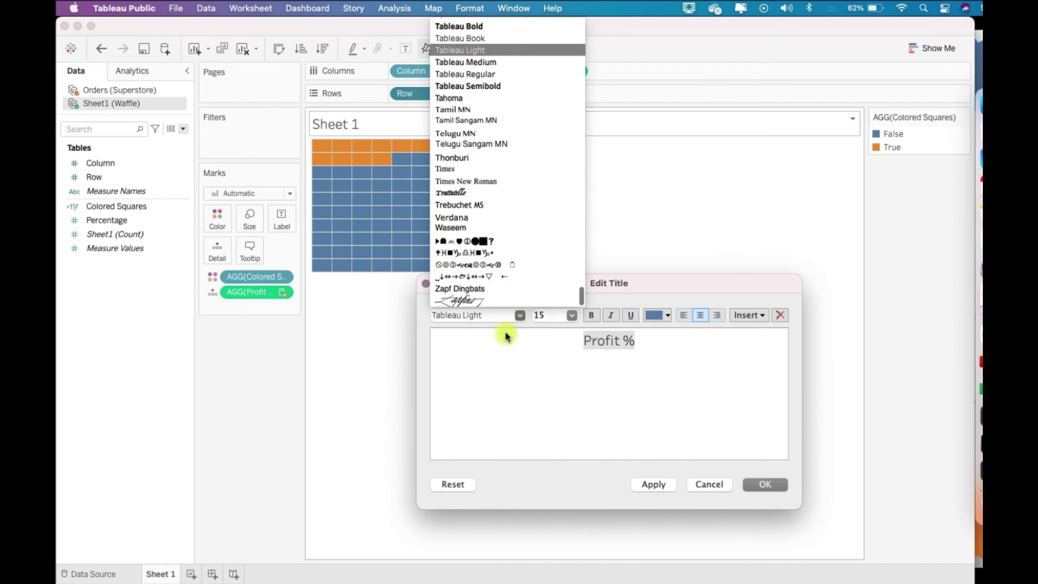
{"action": "left_click", "coordinate": [475, 28]}
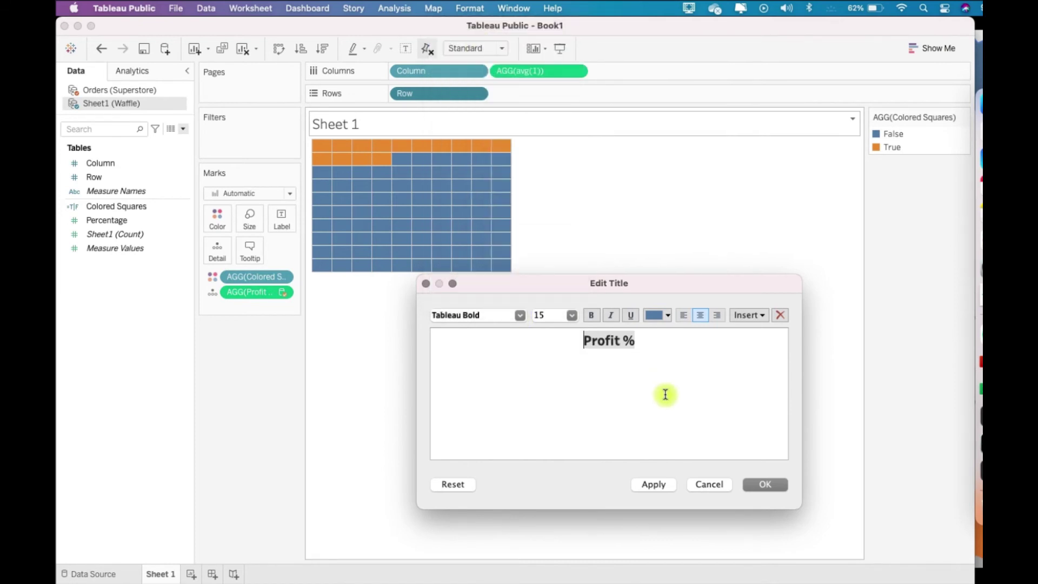
{"action": "left_click", "coordinate": [767, 484]}
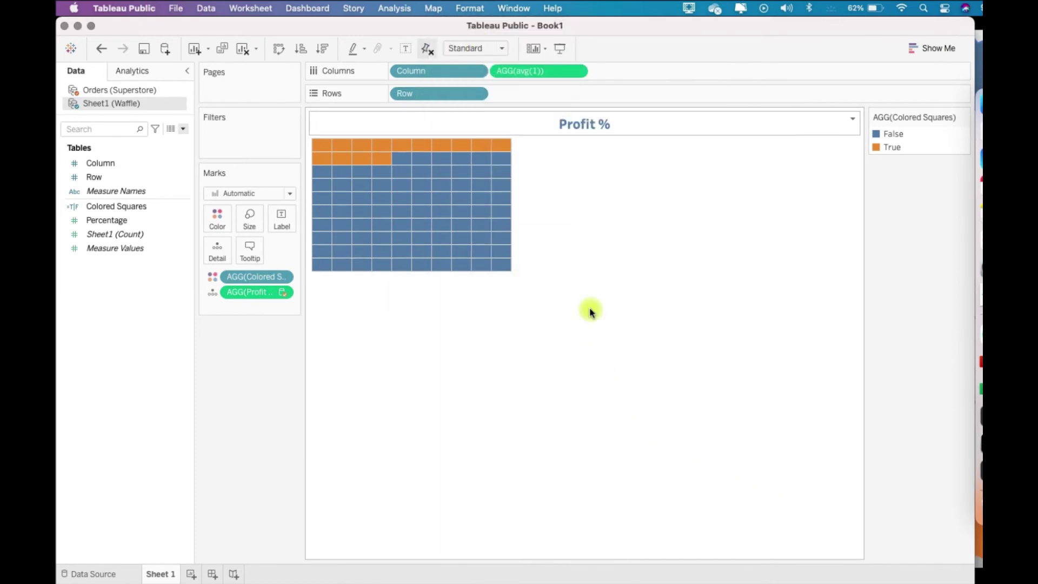
Step: Change the alignment of the "Profit %" worksheet title to left
{"action": "right_click", "coordinate": [589, 125]}
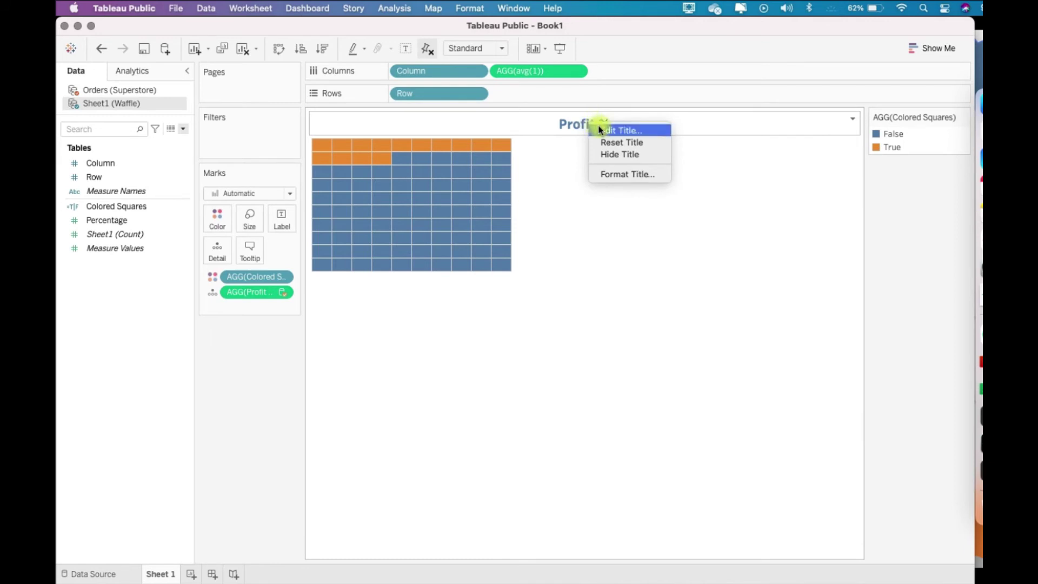
{"action": "left_click", "coordinate": [603, 130]}
{"action": "left_click", "coordinate": [683, 315]}
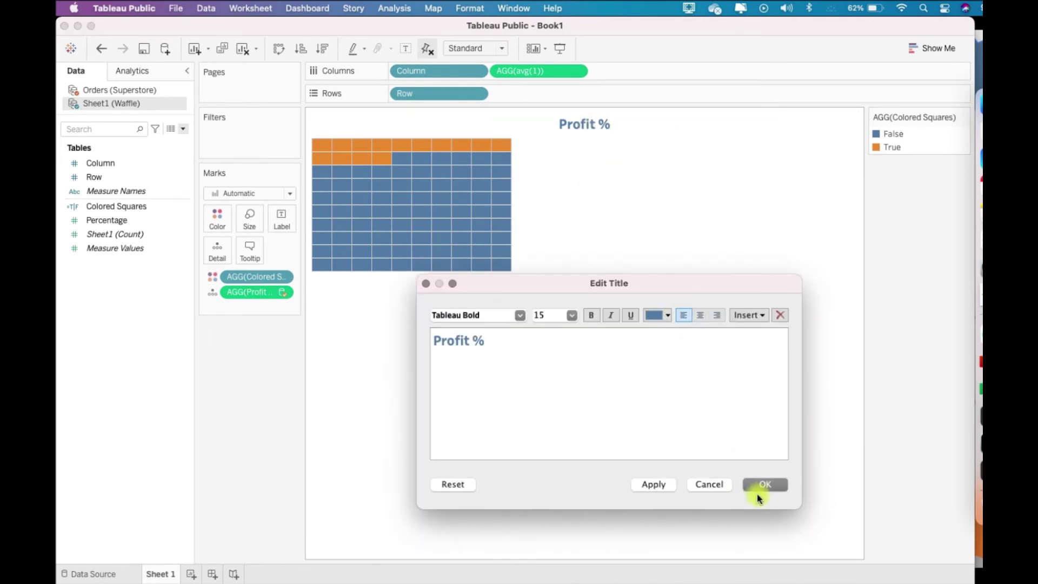
{"action": "left_click", "coordinate": [758, 496]}
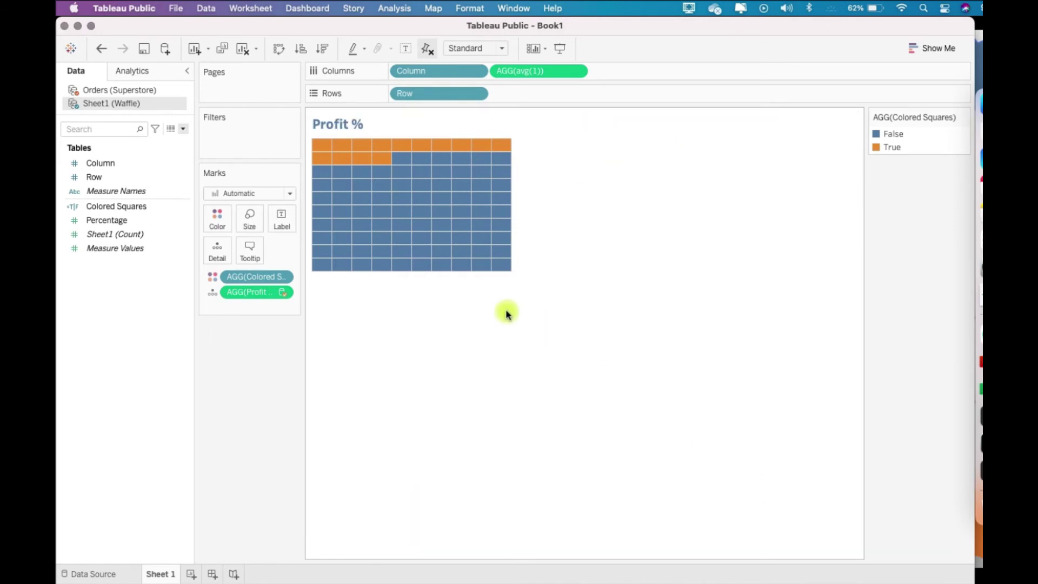
Step: Assign the light gray from the Seattle Grays palette to the False value of Colored Squares
{"action": "double_click", "coordinate": [900, 147]}
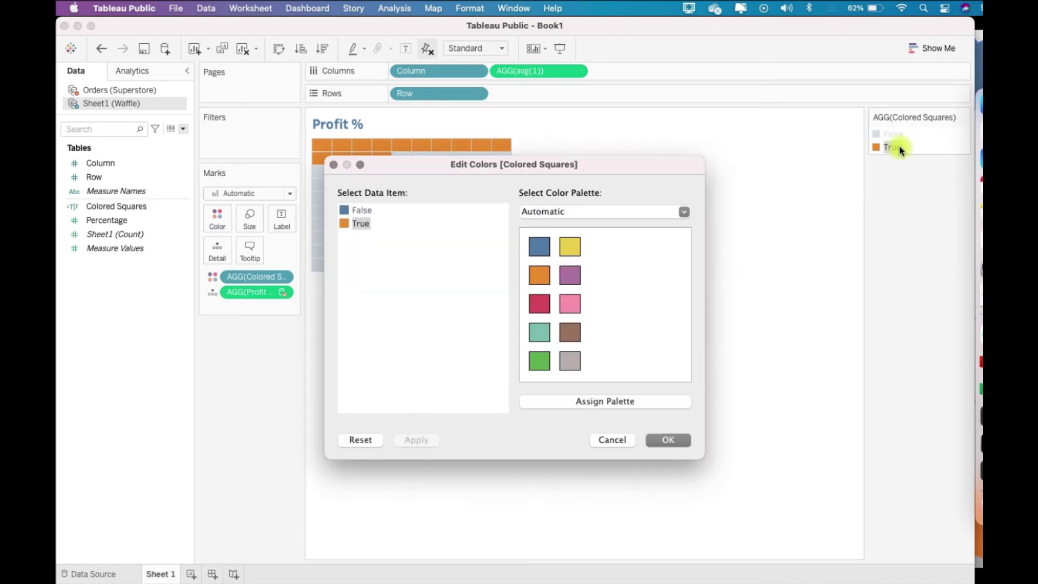
{"action": "left_click", "coordinate": [566, 216]}
{"action": "left_click", "coordinate": [568, 260]}
{"action": "left_click", "coordinate": [538, 333]}
Step: Assign the dark green from the Traffic Light palette to the True value of Colored Squares and apply the colors
{"action": "left_click", "coordinate": [359, 228]}
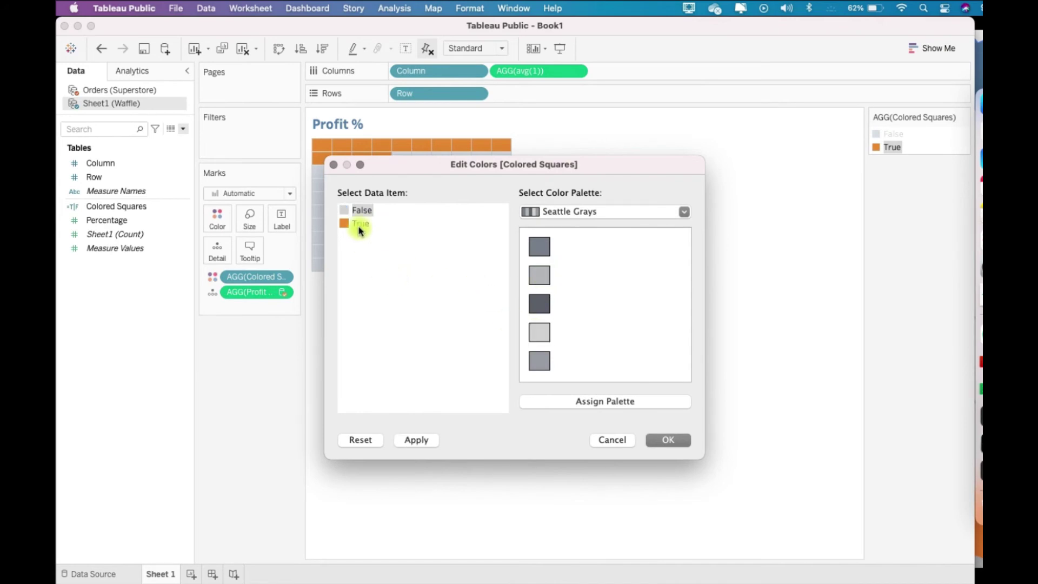
{"action": "left_click", "coordinate": [563, 211]}
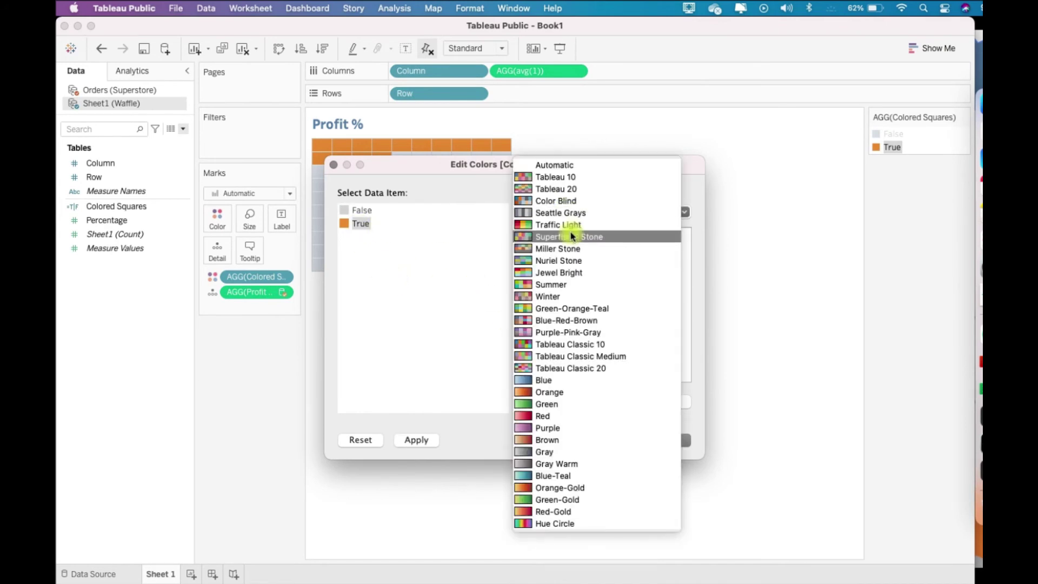
{"action": "left_click", "coordinate": [574, 225]}
{"action": "left_click", "coordinate": [542, 312]}
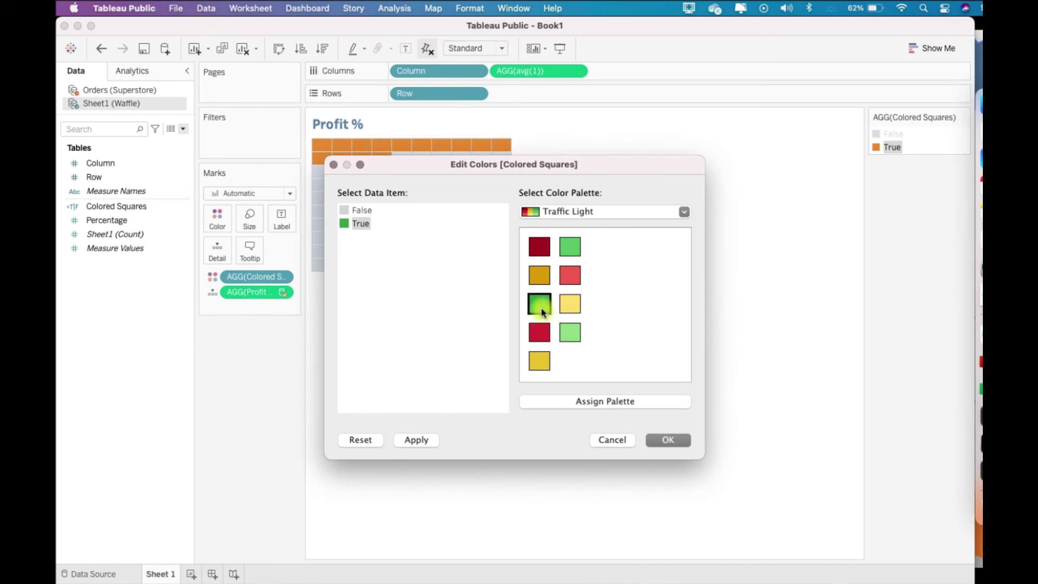
{"action": "left_click", "coordinate": [682, 440]}
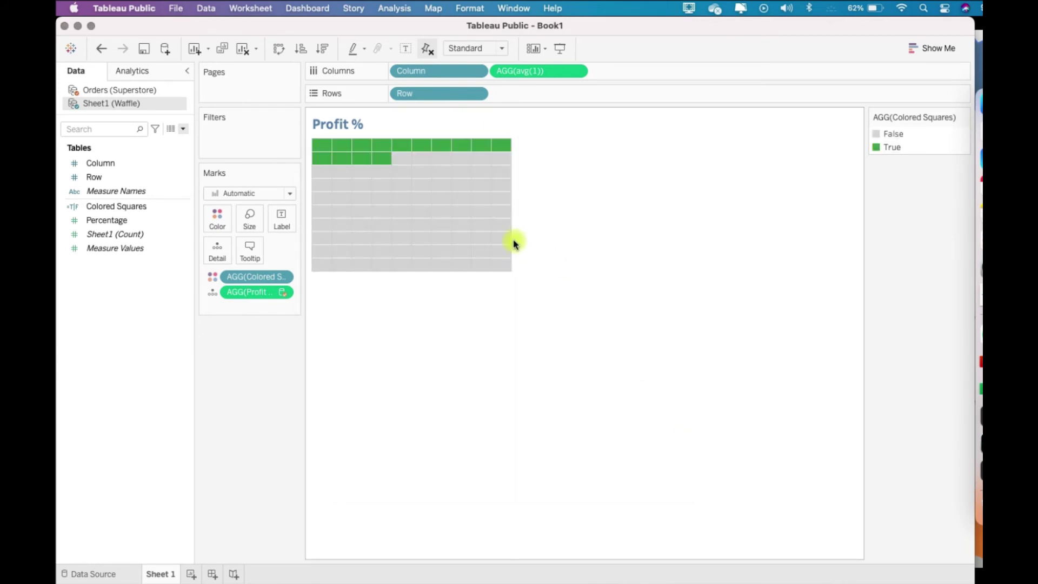
Step: Sort the Row field by data source order, descending, so the waffle chart fills from the bottom
{"action": "mouse_move", "coordinate": [322, 271]}
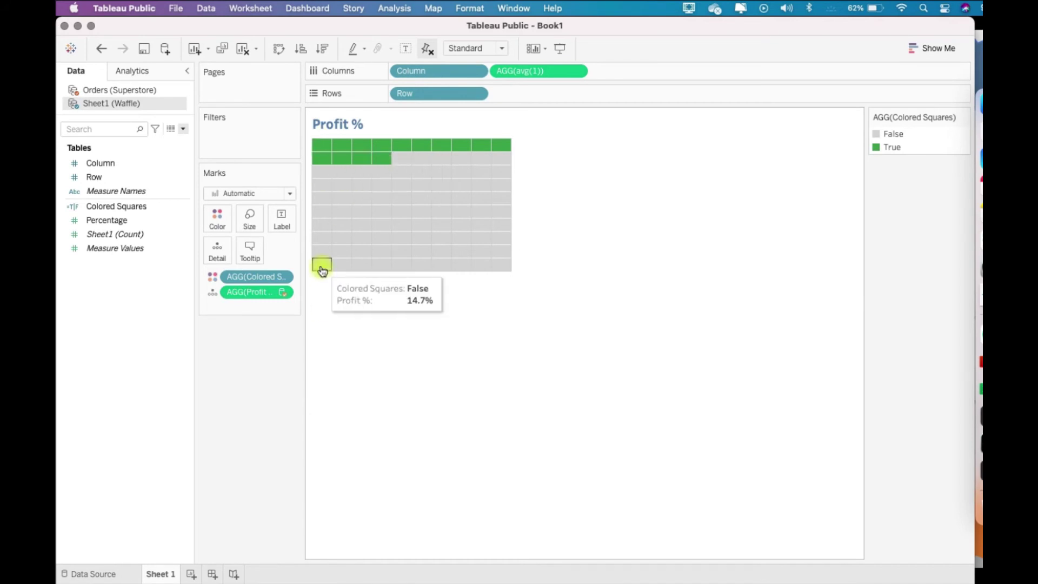
{"action": "left_click", "coordinate": [476, 93]}
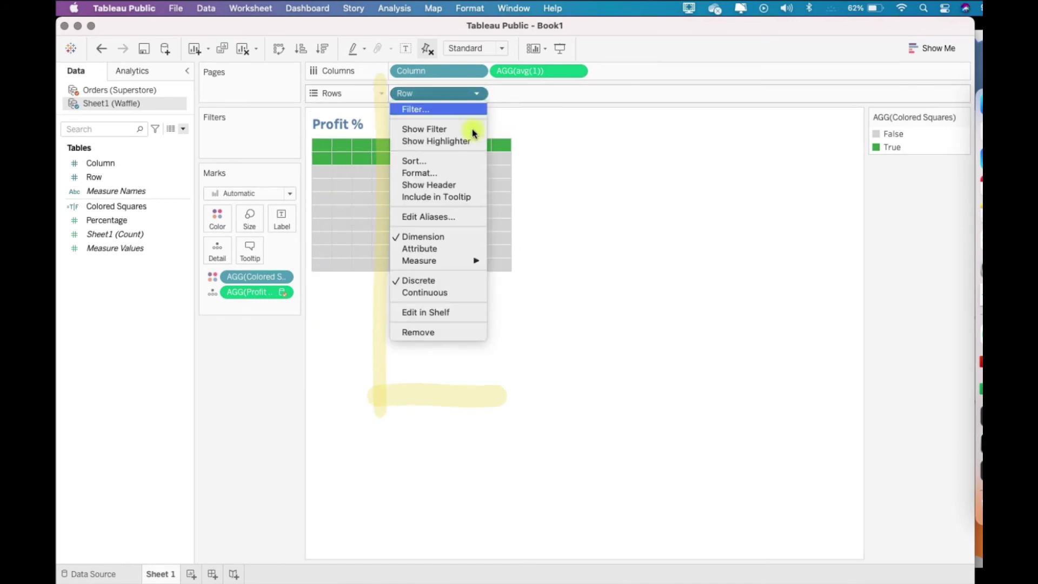
{"action": "left_click", "coordinate": [469, 161]}
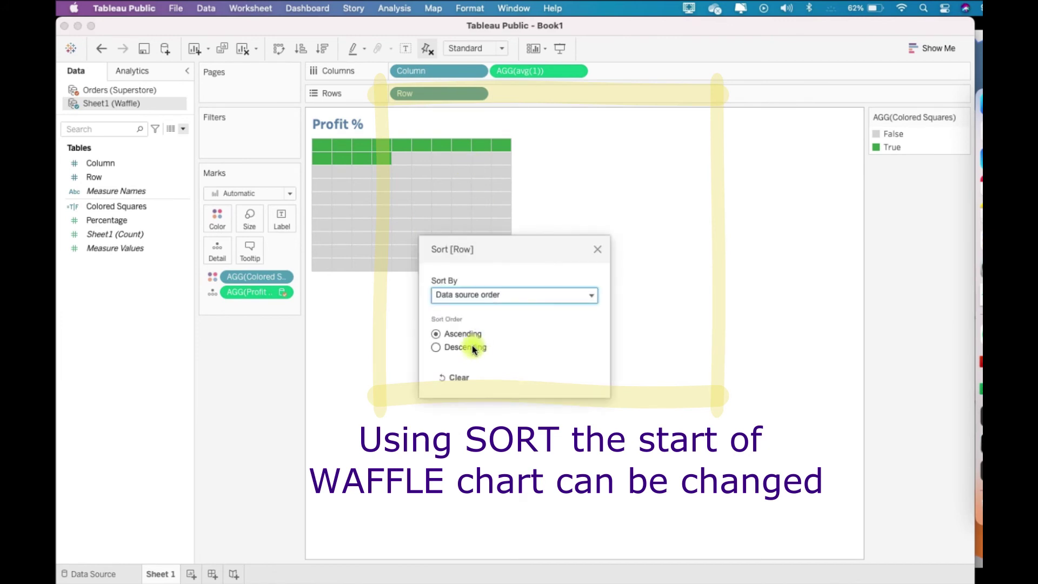
{"action": "left_click", "coordinate": [438, 348]}
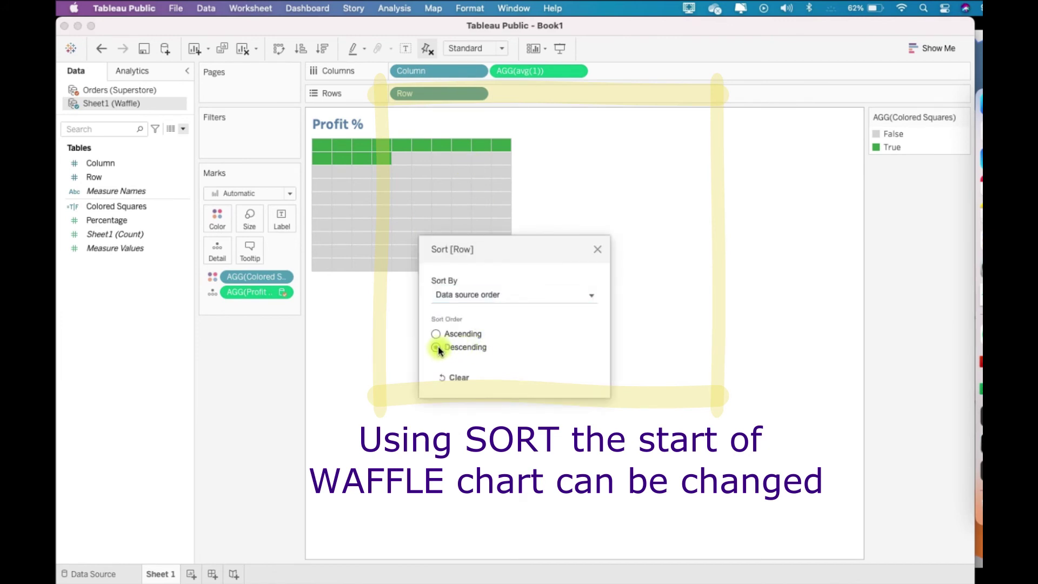
{"action": "left_click", "coordinate": [598, 250]}
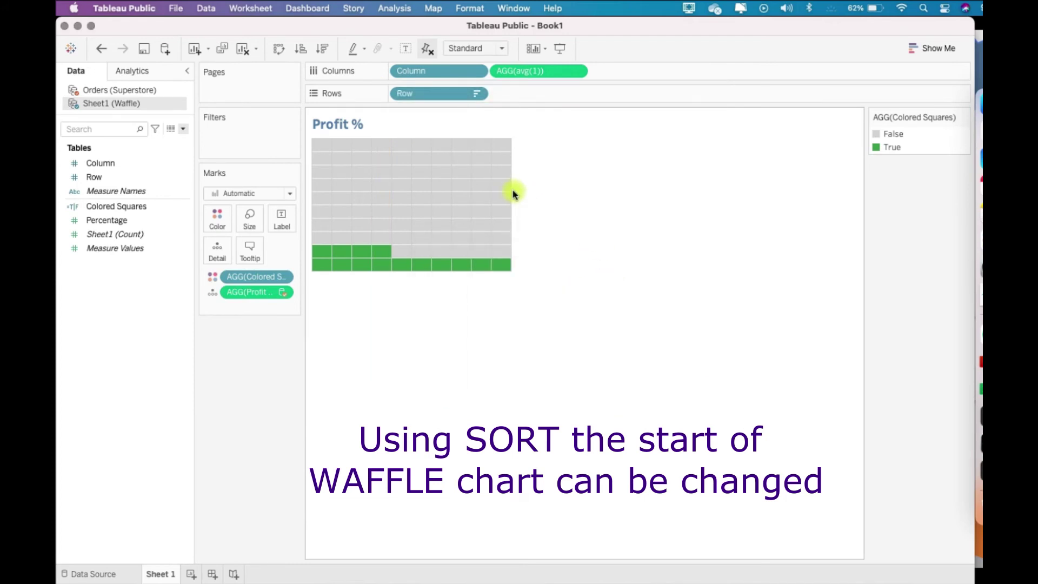
Step: Add a mark annotation to a gray square near the chart's middle, containing only the Orders (Superstore) AGG(Profit %) field
{"action": "right_click", "coordinate": [406, 201]}
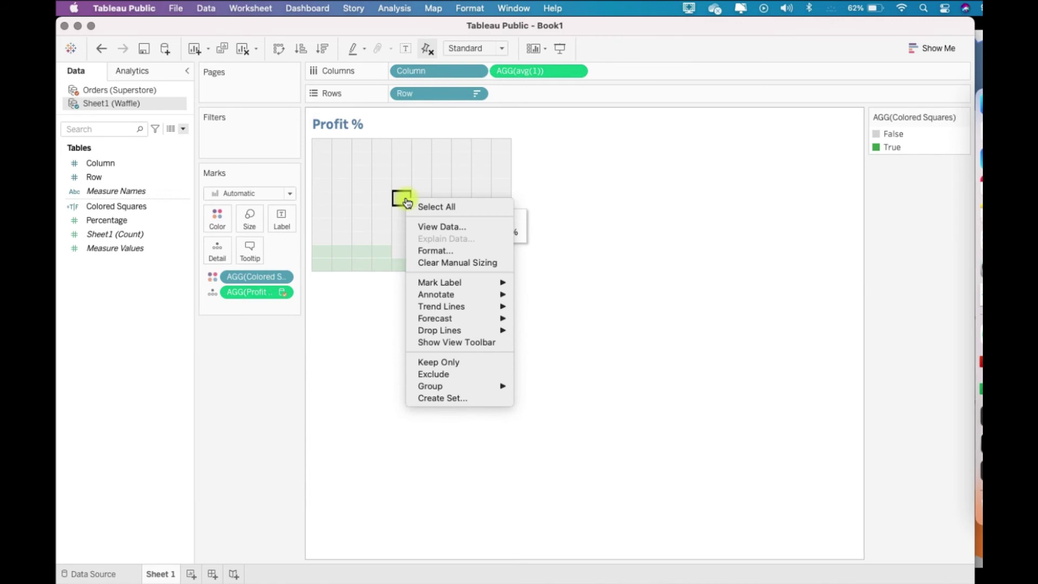
{"action": "mouse_move", "coordinate": [500, 294]}
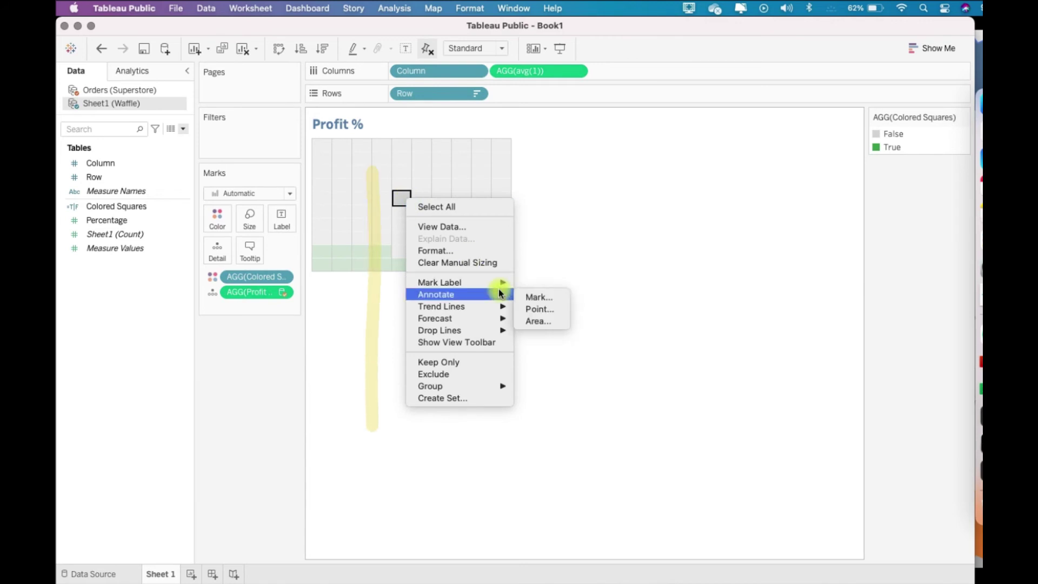
{"action": "left_click", "coordinate": [560, 298]}
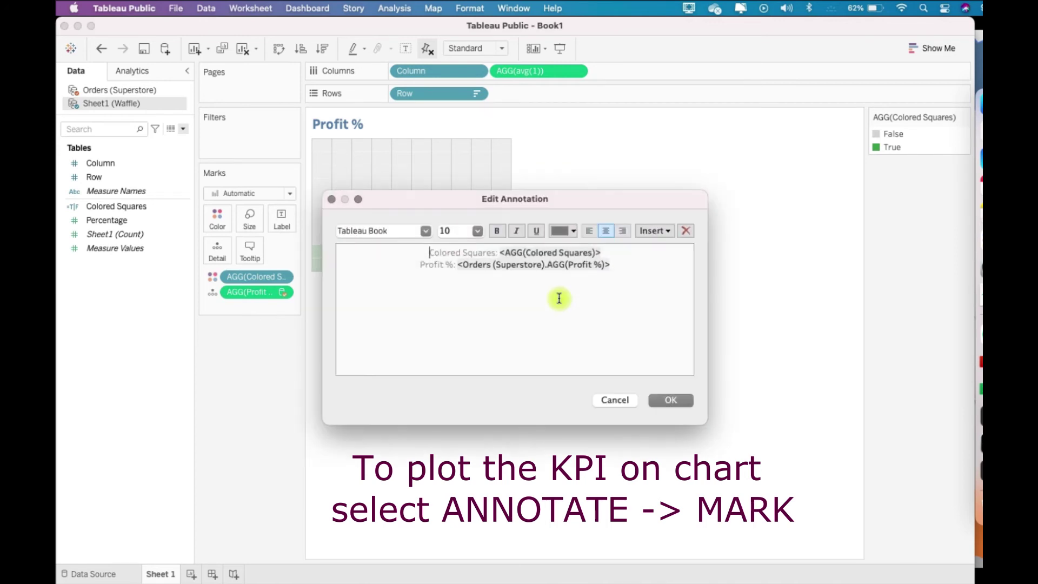
{"action": "key", "text": "super+a"}
{"action": "key", "text": "BackSpace"}
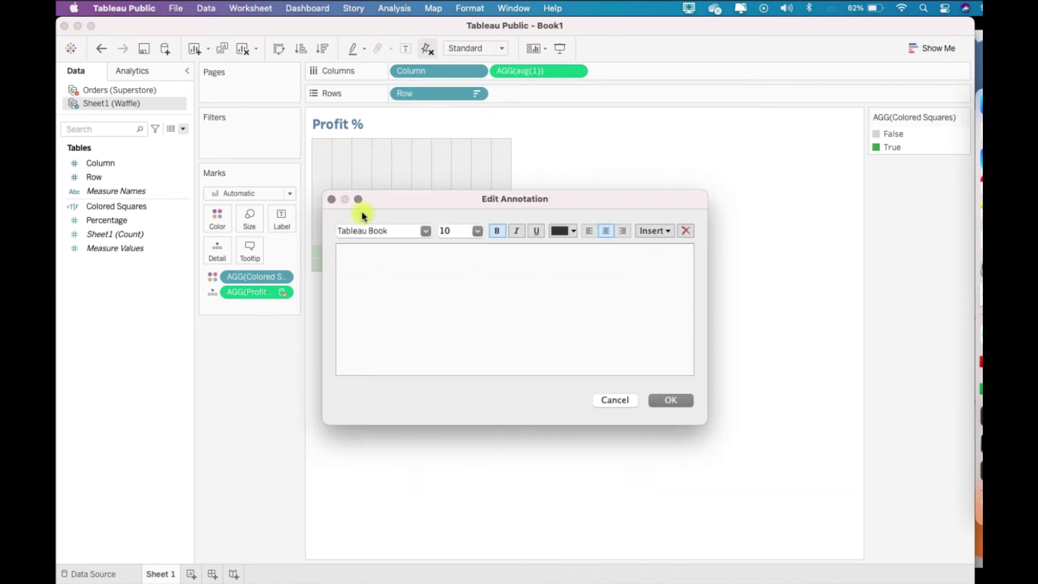
{"action": "left_click", "coordinate": [655, 231]}
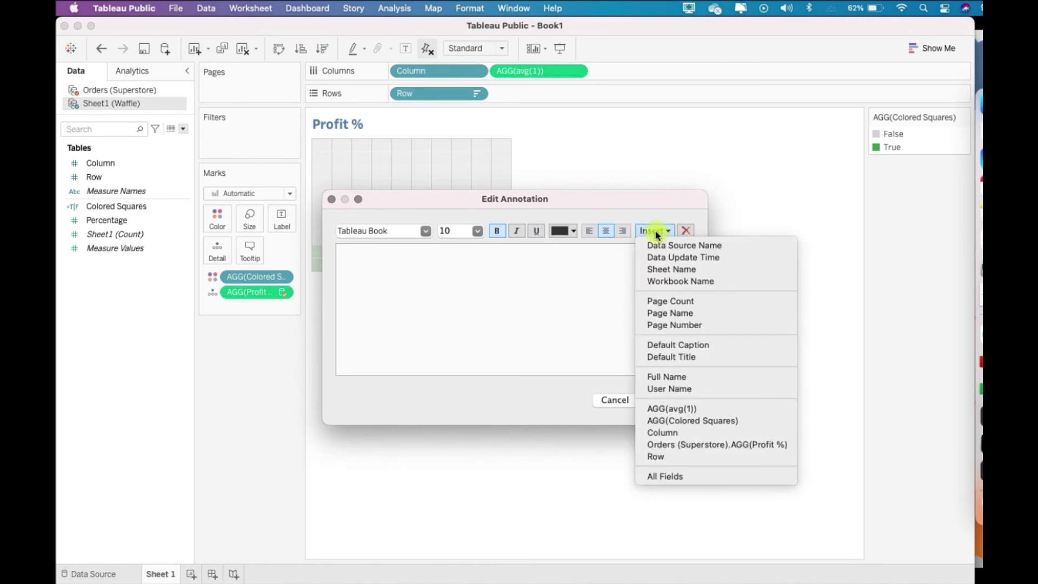
{"action": "left_click", "coordinate": [791, 445]}
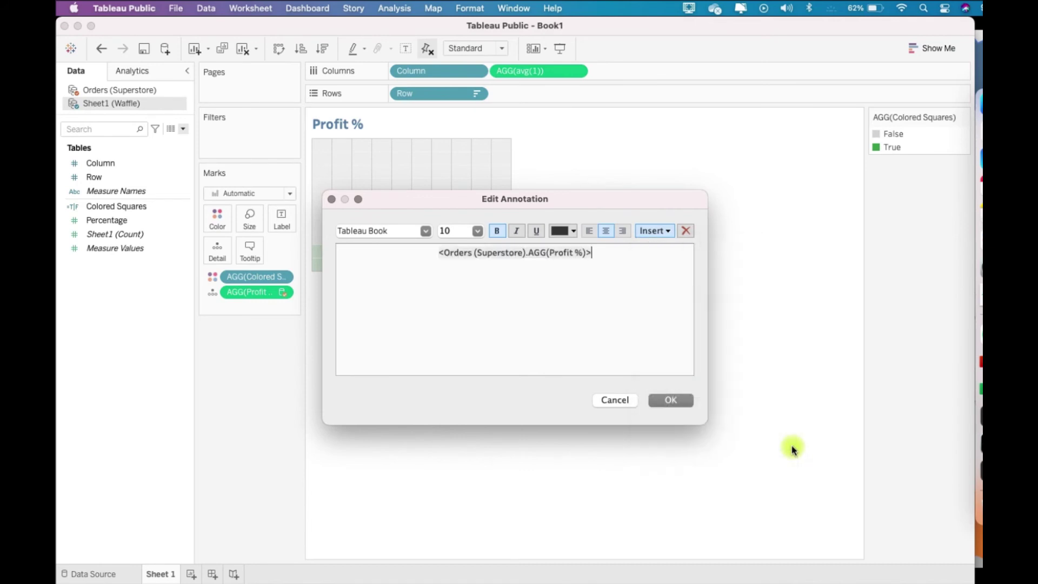
Step: Format the annotation text in Tableau Bold, size 20, with a near-black color, and place it on the chart
{"action": "left_click", "coordinate": [425, 231]}
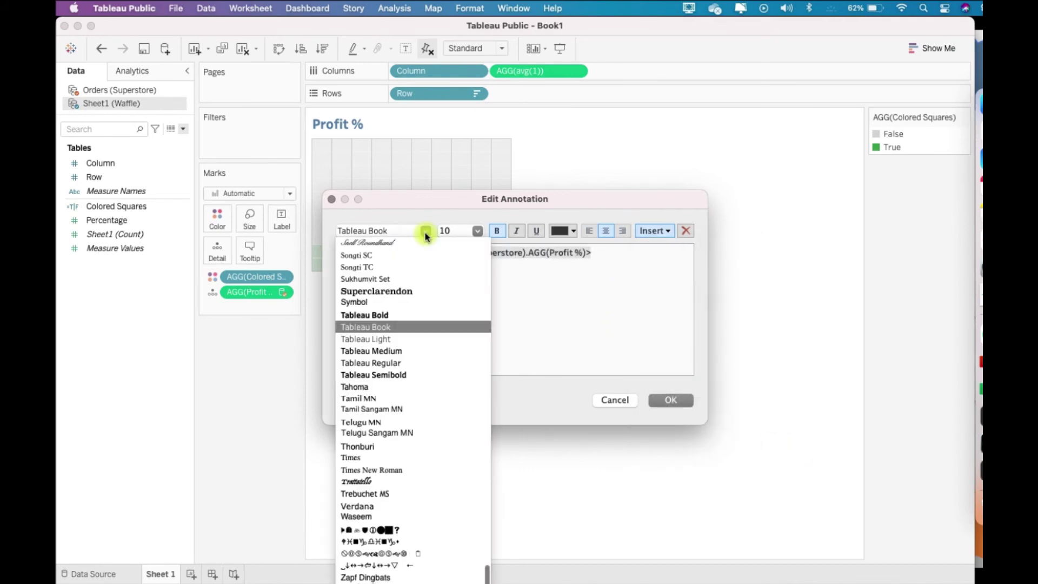
{"action": "left_click", "coordinate": [401, 312]}
{"action": "left_click", "coordinate": [476, 231]}
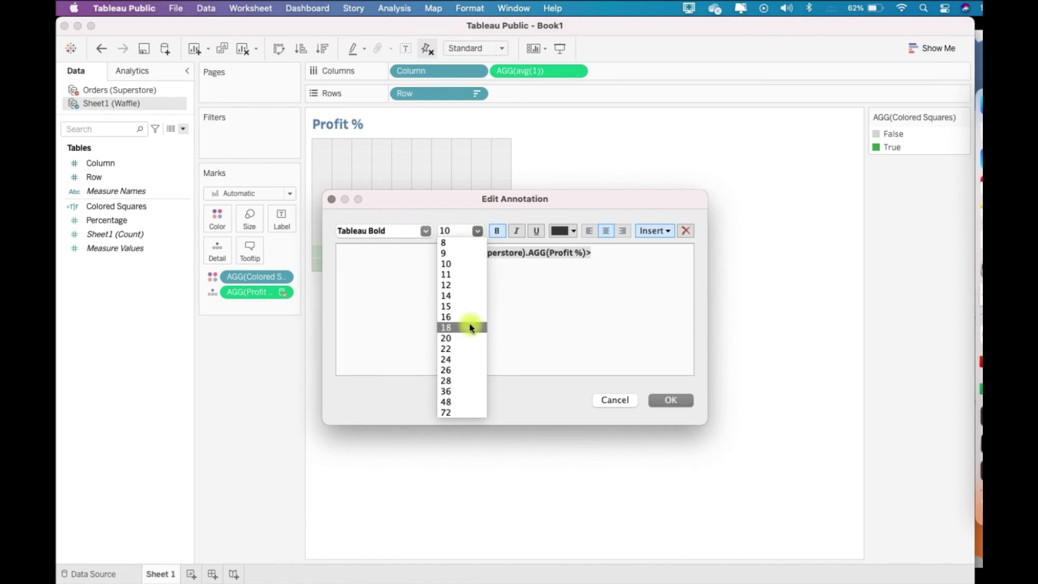
{"action": "left_click", "coordinate": [470, 326]}
{"action": "left_click", "coordinate": [478, 232]}
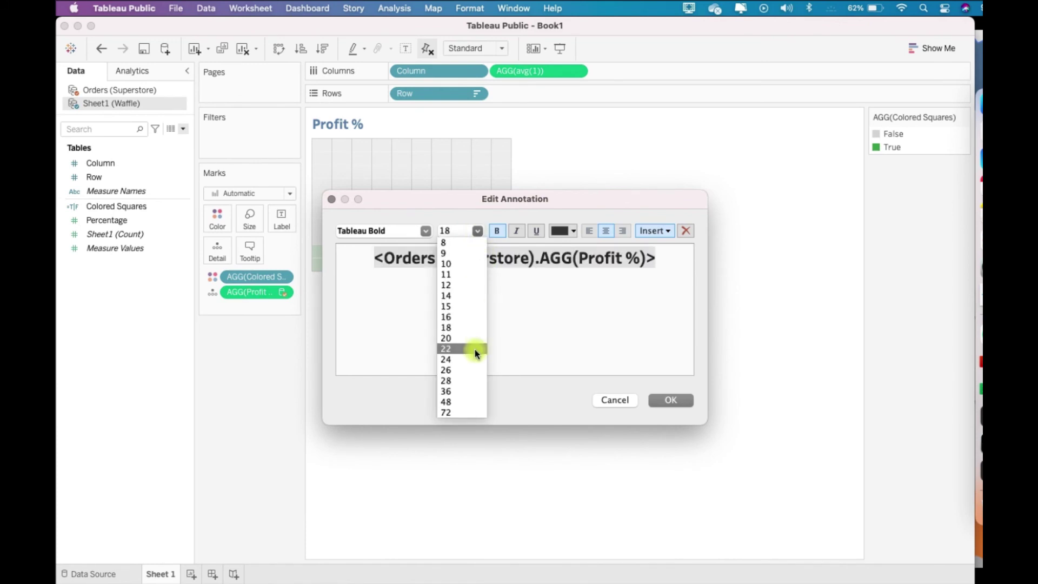
{"action": "left_click", "coordinate": [476, 338]}
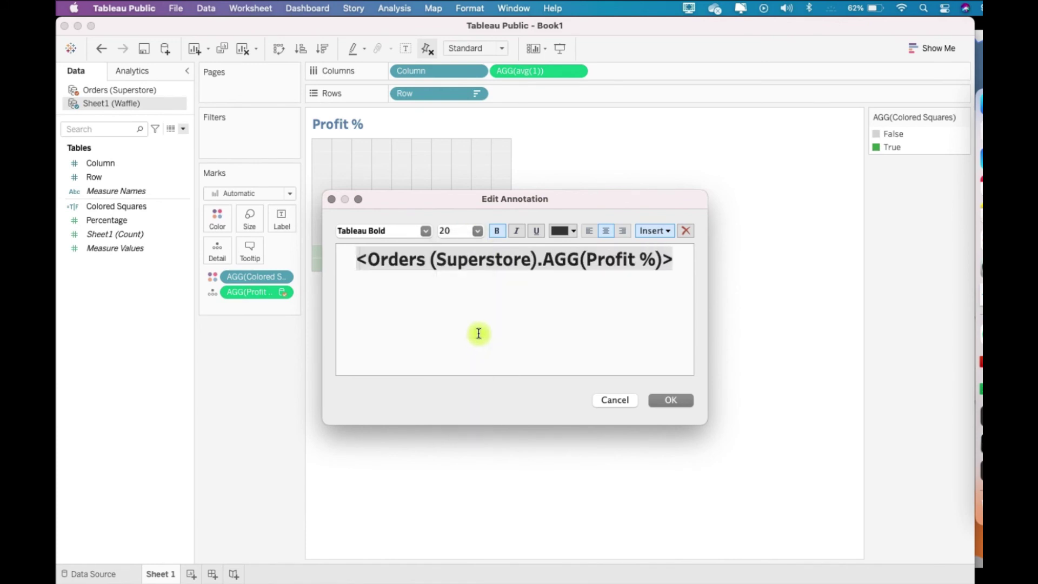
{"action": "left_click", "coordinate": [562, 230]}
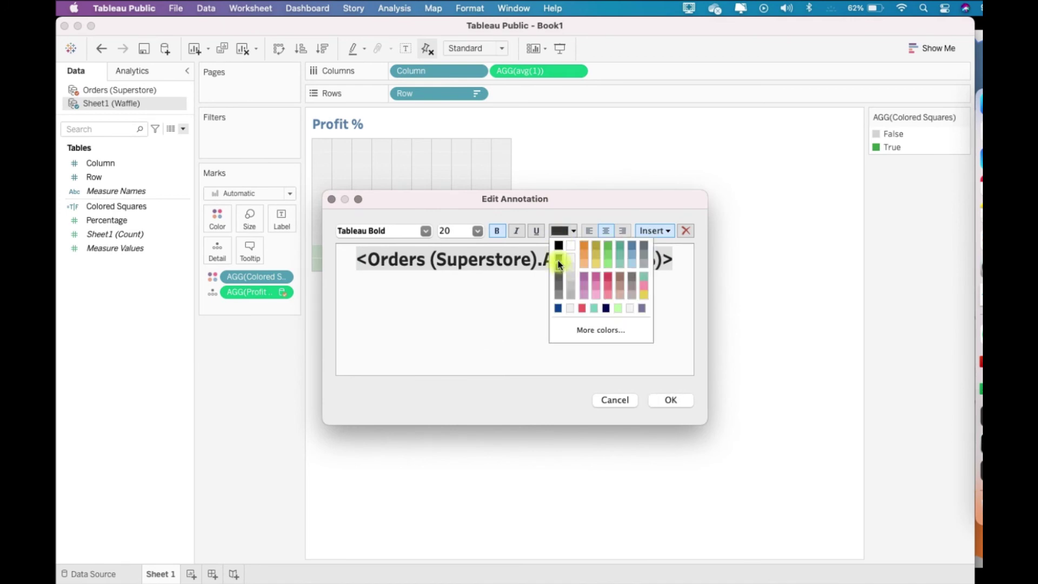
{"action": "left_click", "coordinate": [559, 263]}
{"action": "left_click", "coordinate": [664, 402]}
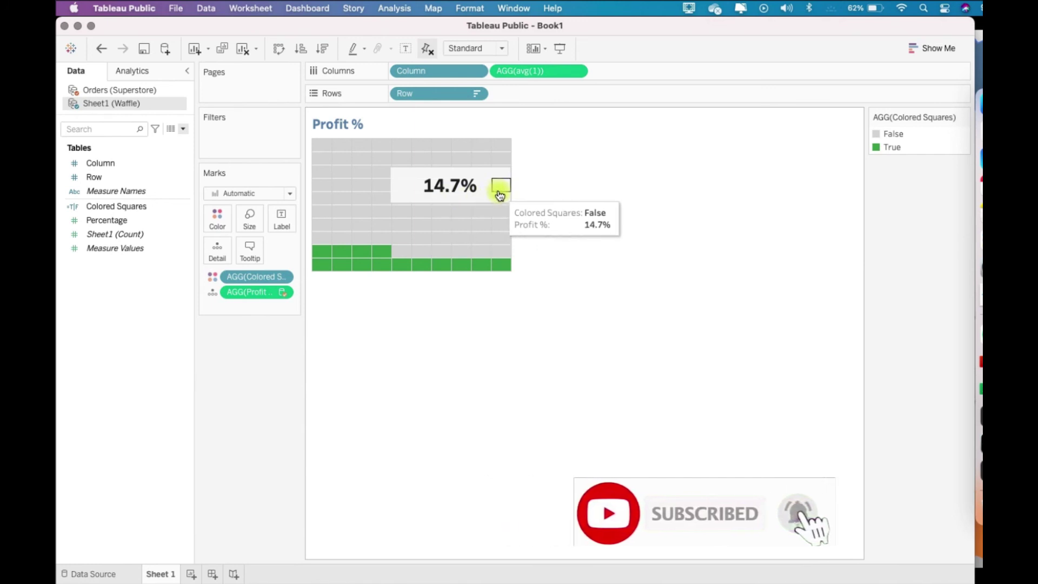
Step: Set the 14.7% annotation's shading and line to None and move the annotation to the horizontal middle of the waffle chart
{"action": "right_click", "coordinate": [498, 190]}
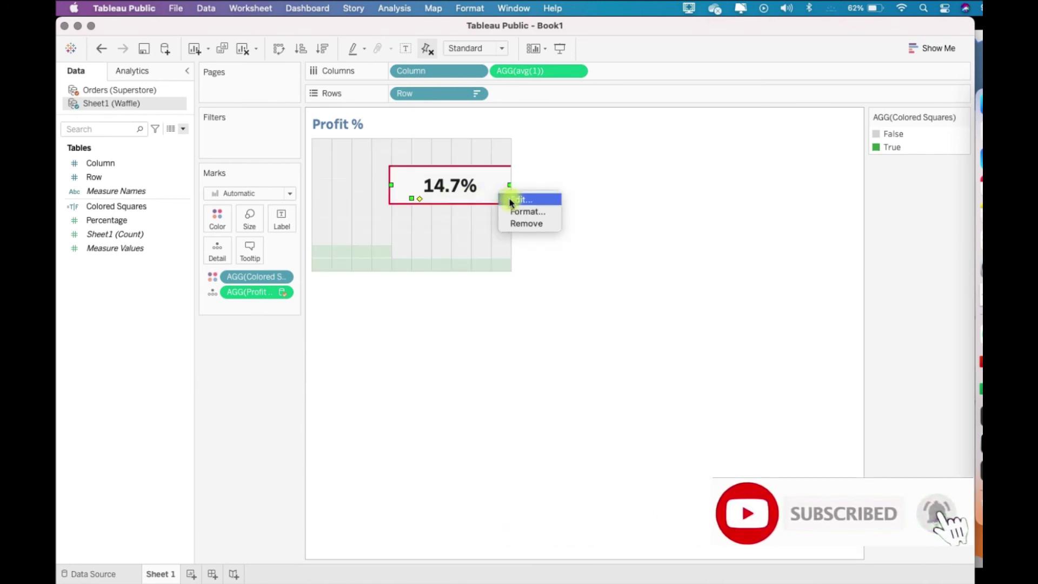
{"action": "left_click", "coordinate": [513, 212]}
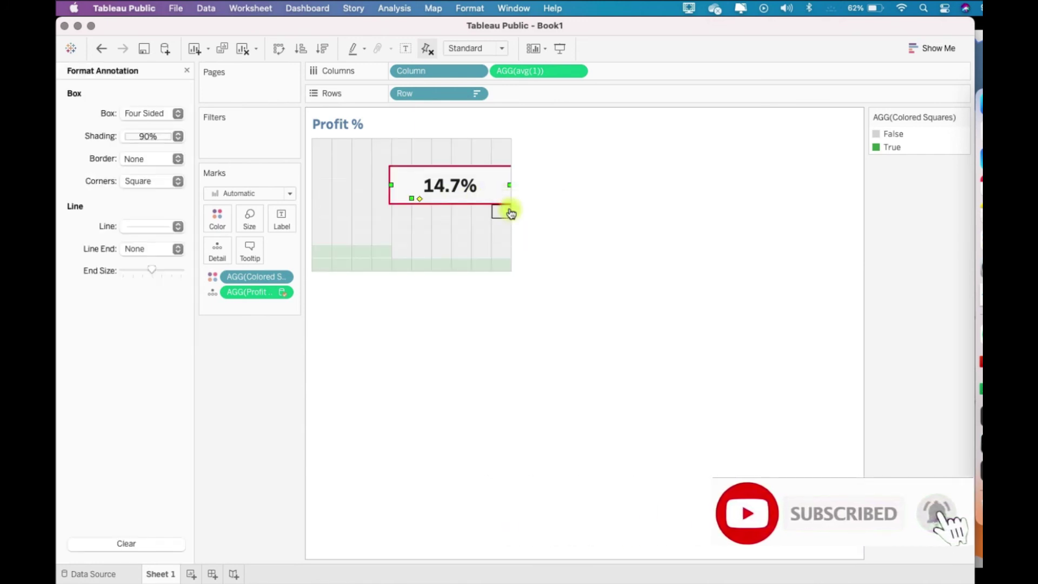
{"action": "left_click", "coordinate": [147, 136]}
{"action": "left_click", "coordinate": [157, 159]}
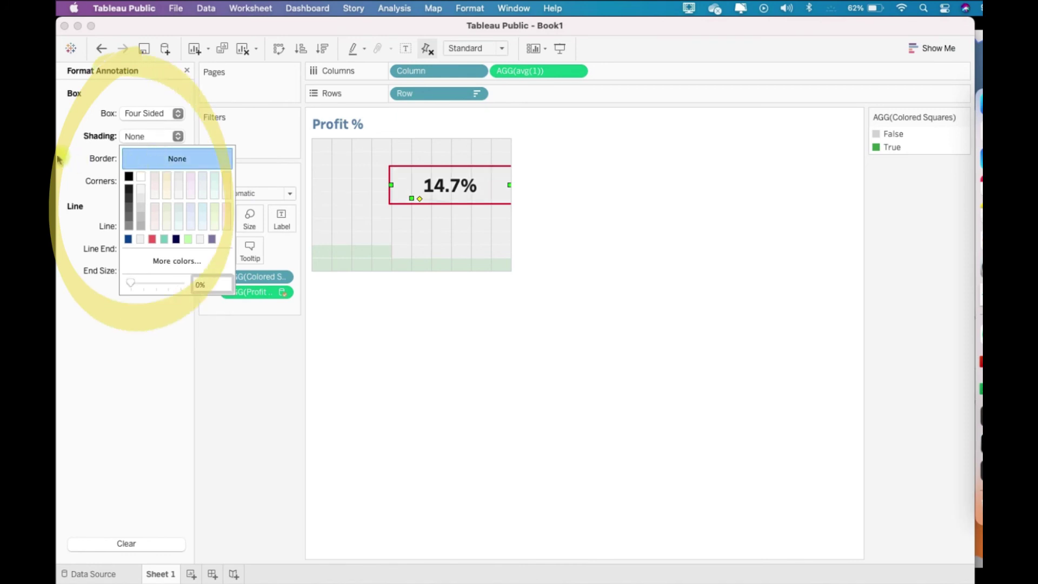
{"action": "left_click", "coordinate": [120, 226]}
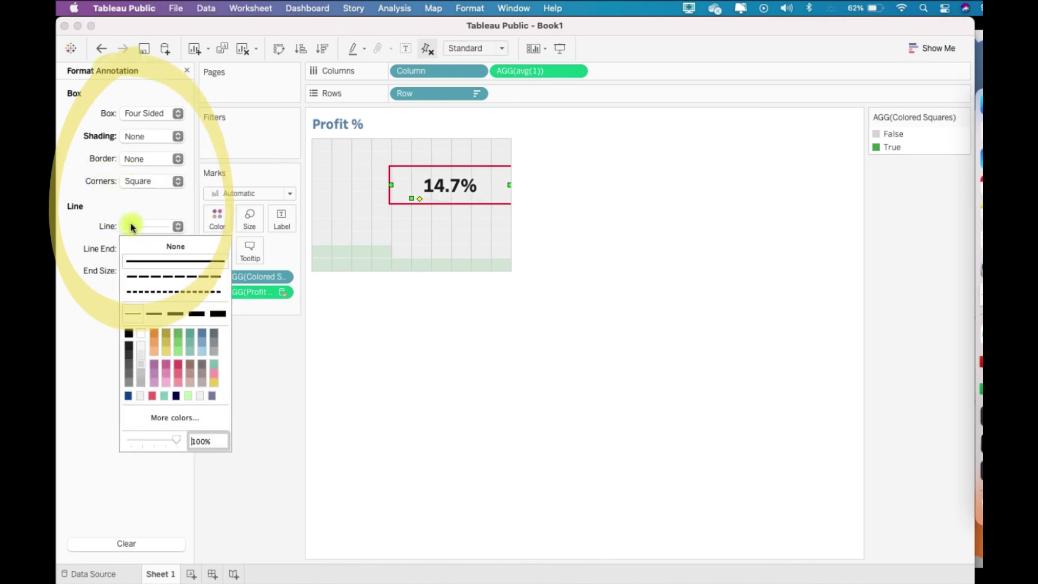
{"action": "left_click", "coordinate": [135, 247]}
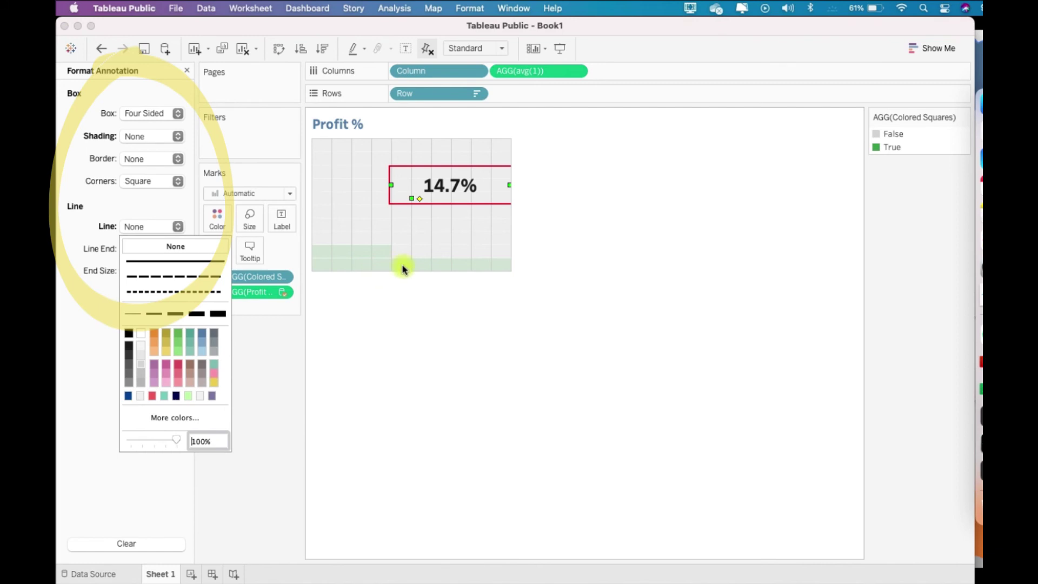
{"action": "left_click_drag", "start_coordinate": [475, 207], "coordinate": [444, 207]}
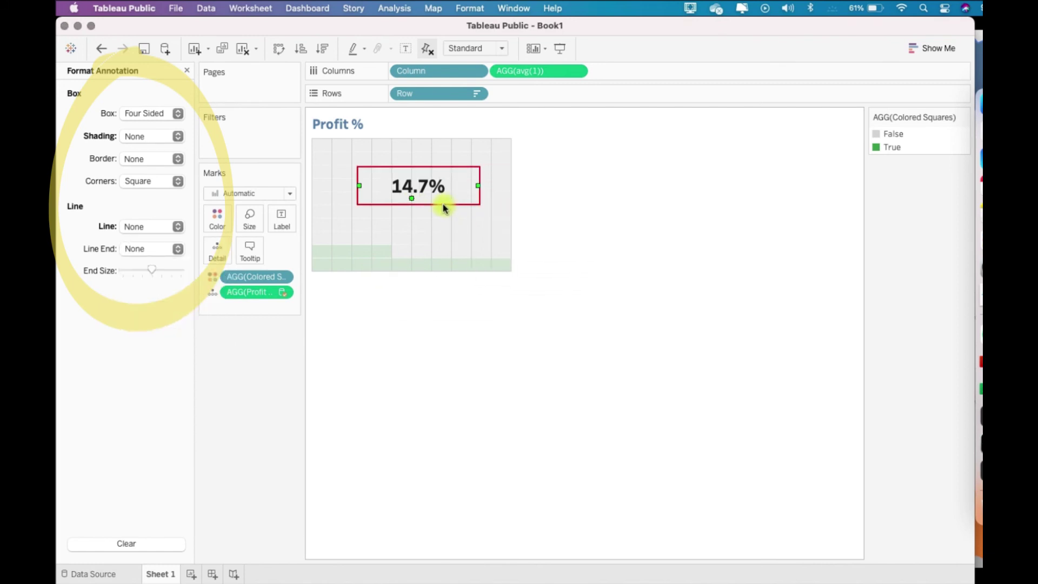
{"action": "left_click", "coordinate": [542, 222]}
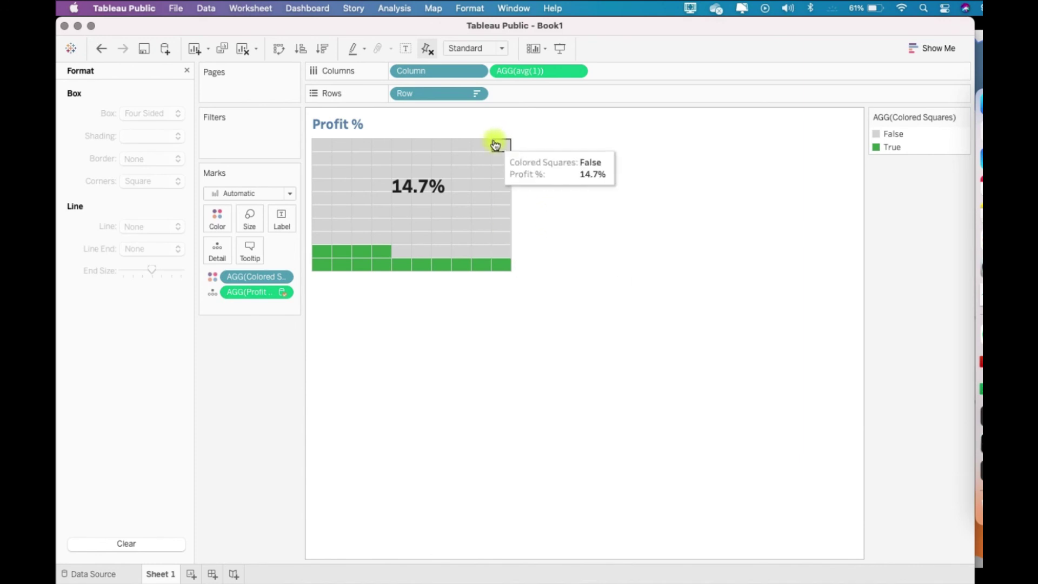
Step: Set the row divider's pane border to white in the sheet-level border formatting
{"action": "right_click", "coordinate": [482, 218]}
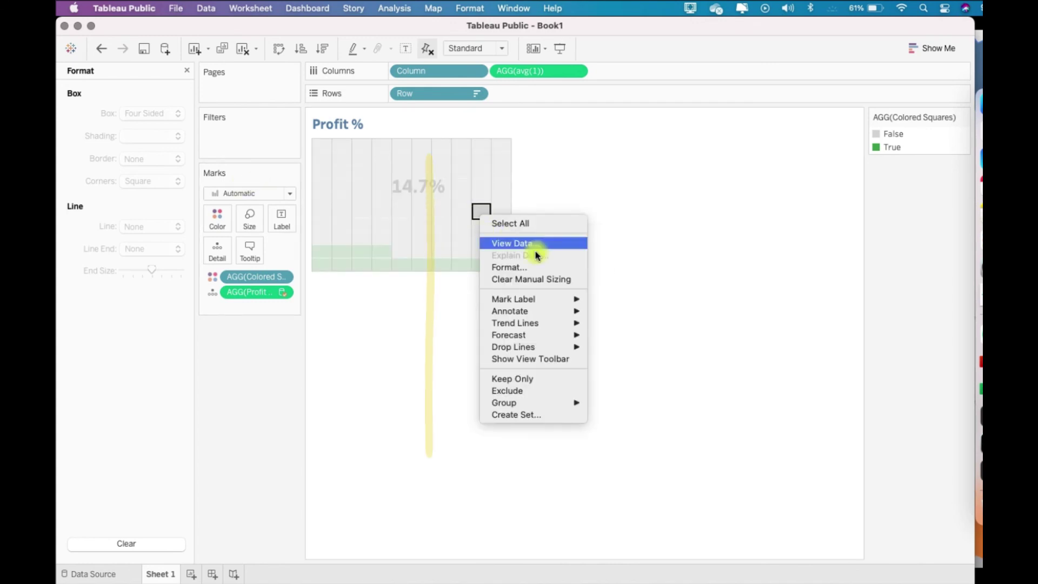
{"action": "left_click", "coordinate": [570, 269]}
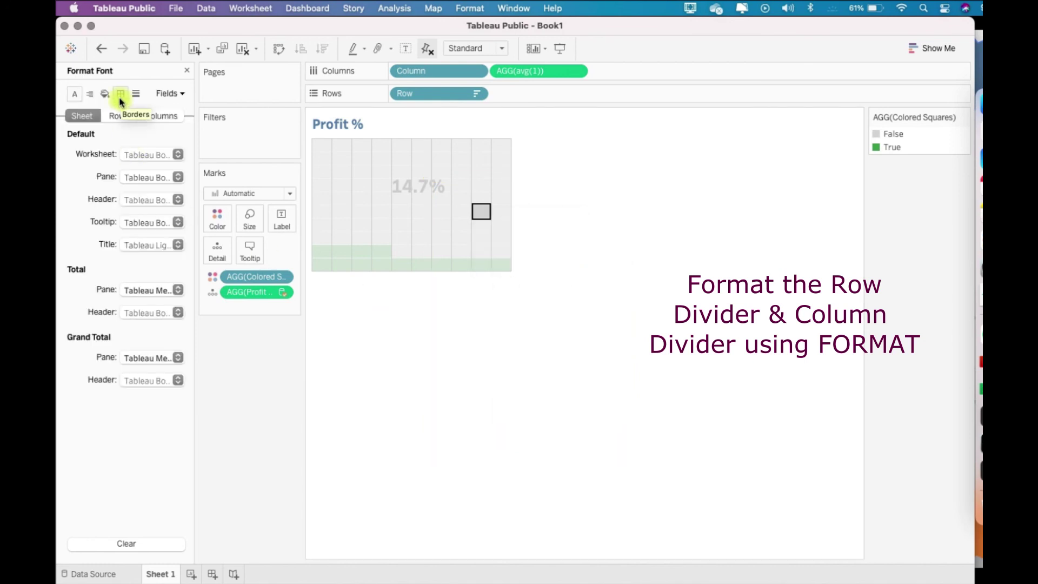
{"action": "left_click", "coordinate": [119, 96]}
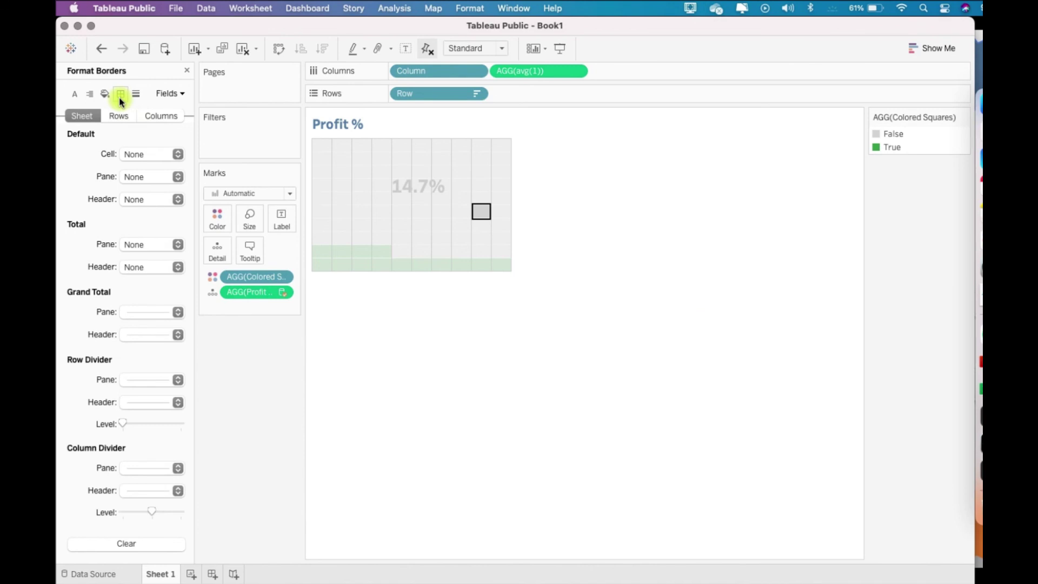
{"action": "scroll", "coordinate": [157, 373], "scroll_direction": "down", "scroll_amount": 2}
{"action": "left_click", "coordinate": [144, 364]}
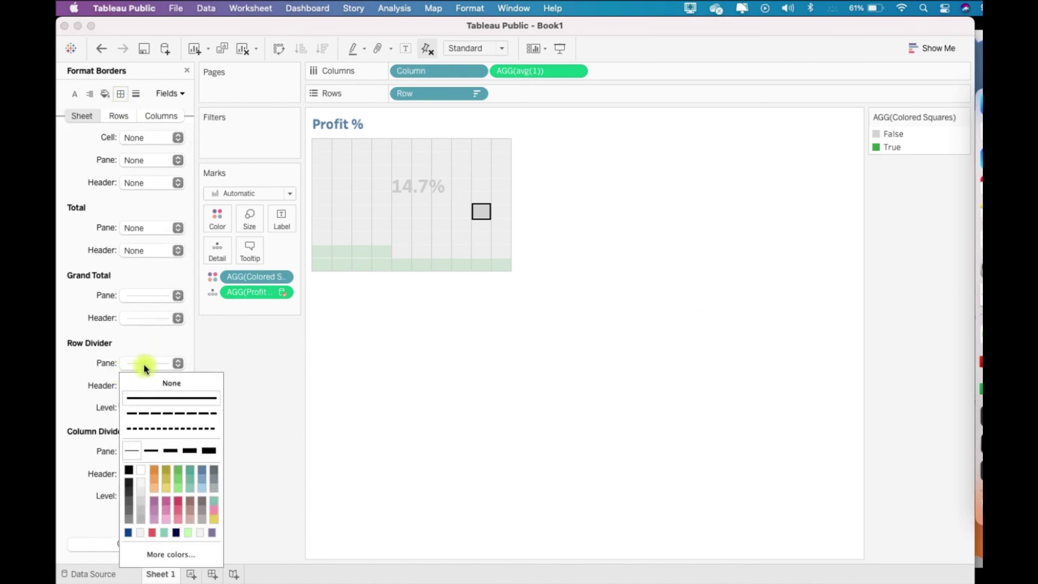
{"action": "left_click", "coordinate": [142, 472]}
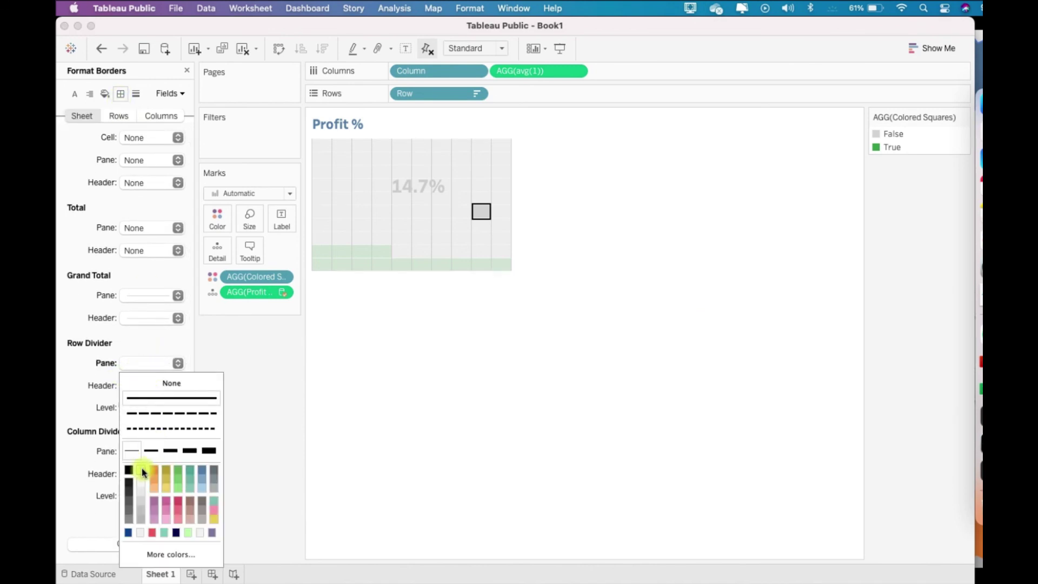
Step: Set the column divider's pane border to white to match the gaps between rows
{"action": "left_click", "coordinate": [130, 451]}
{"action": "left_click", "coordinate": [143, 451]}
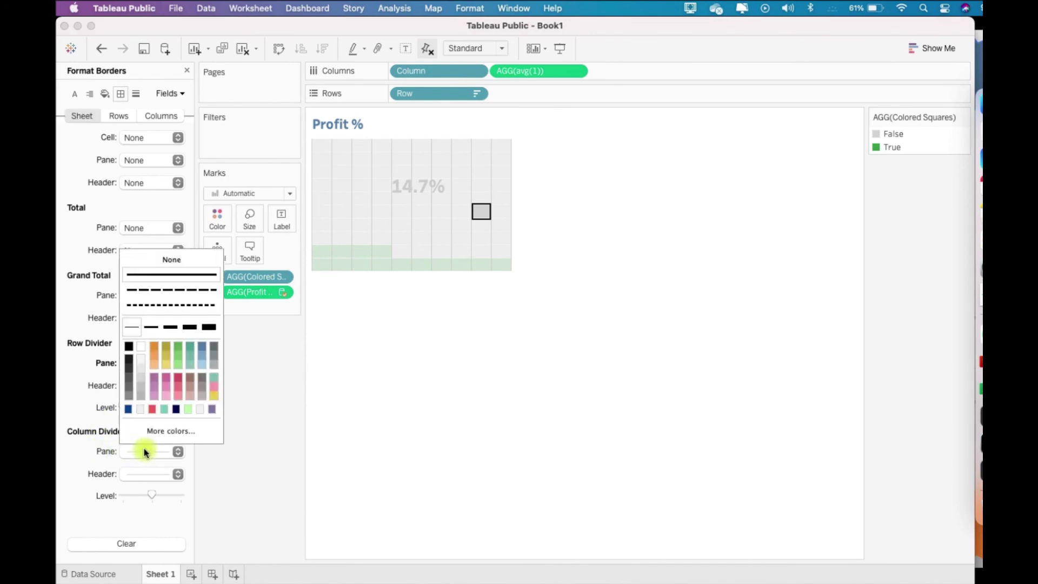
{"action": "left_click", "coordinate": [145, 349]}
{"action": "left_click", "coordinate": [84, 373]}
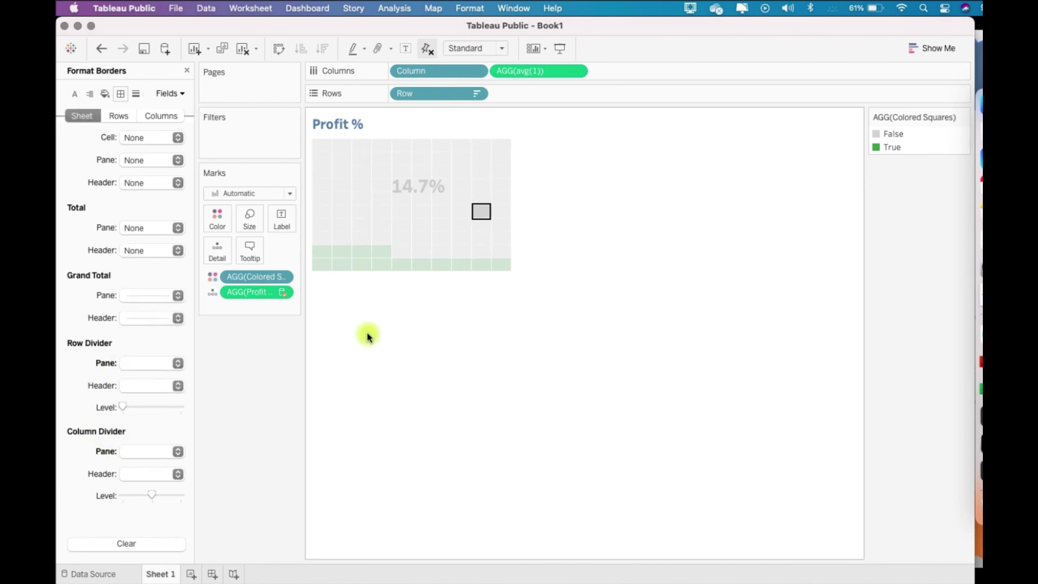
Step: Preview the waffle chart in presentation mode and return to the worksheet
{"action": "left_click", "coordinate": [559, 51]}
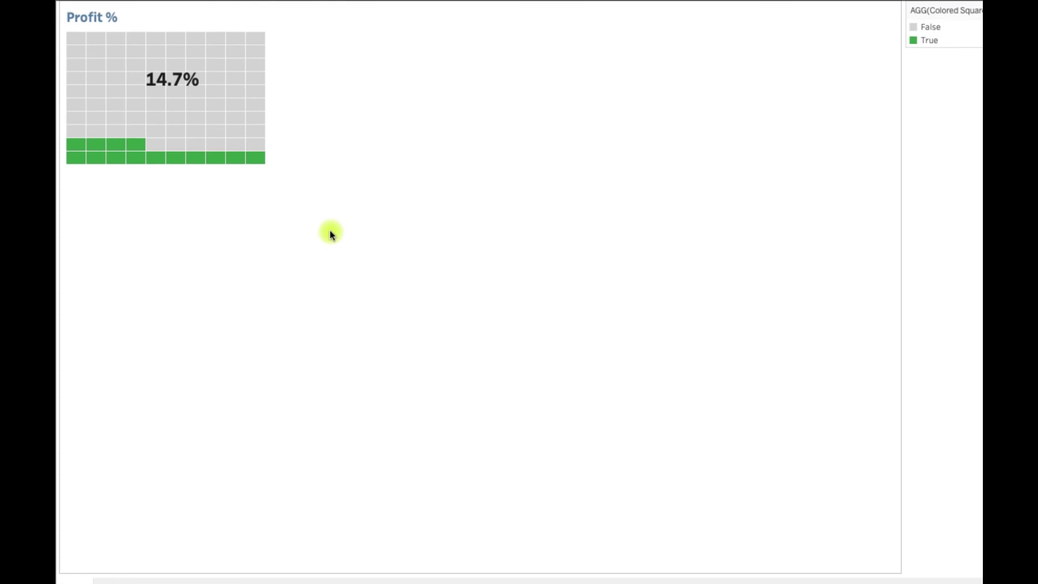
{"action": "key", "text": "Escape"}
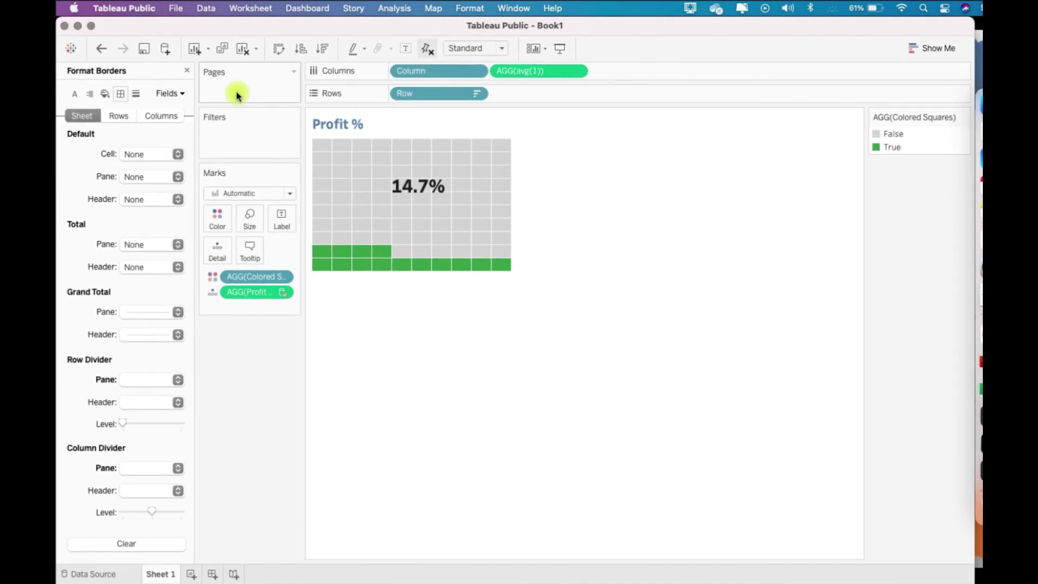
Step: Close the border formatting and display the fields of the Orders (Superstore) data source
{"action": "left_click", "coordinate": [187, 70]}
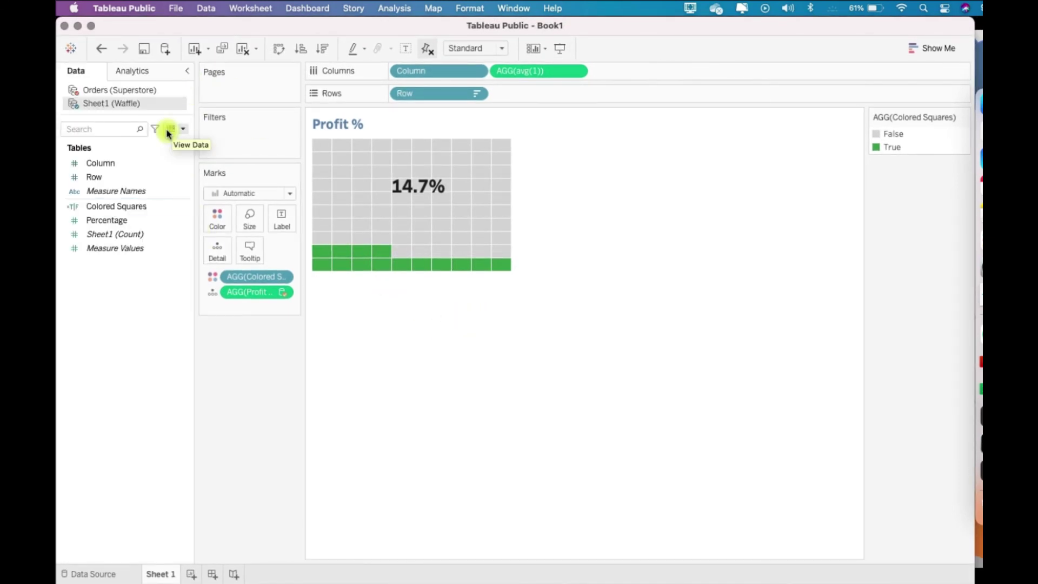
{"action": "left_click", "coordinate": [126, 87]}
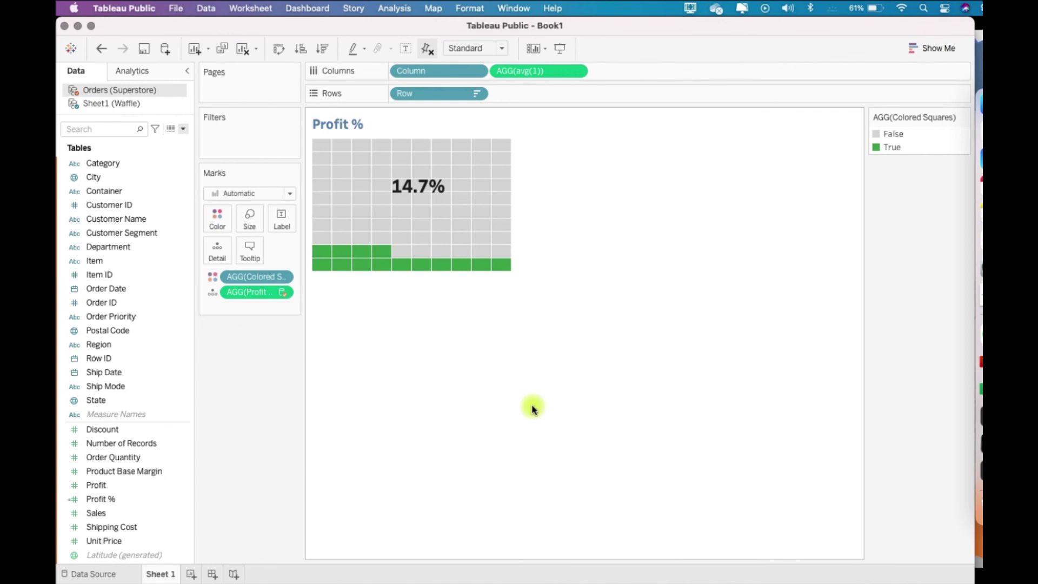